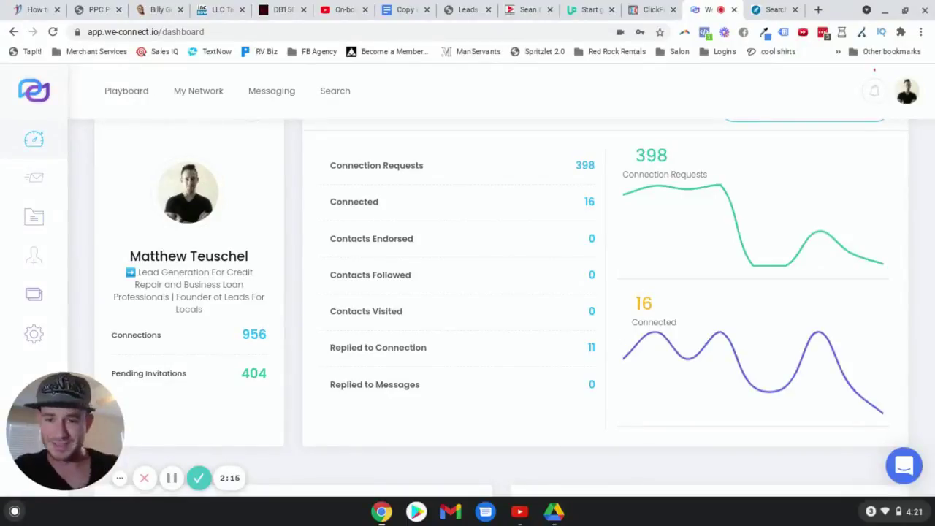
# Review the dashboard's stats, recent activities, profile viewers, pending invitations and suggested people to connect with.
pyautogui.moveTo(647, 378)
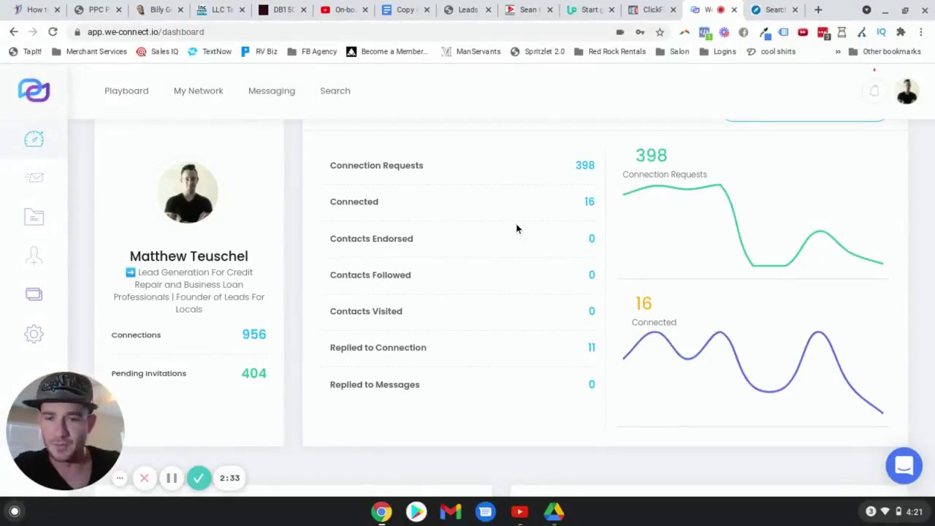
pyautogui.scroll(2, 461, 212)
pyautogui.scroll(-1, 468, 223)
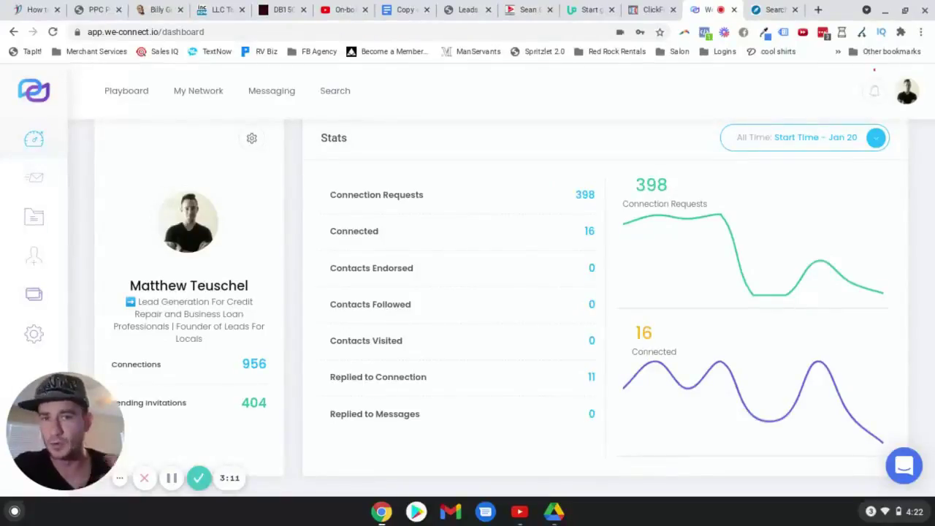
pyautogui.scroll(-3, 510, 418)
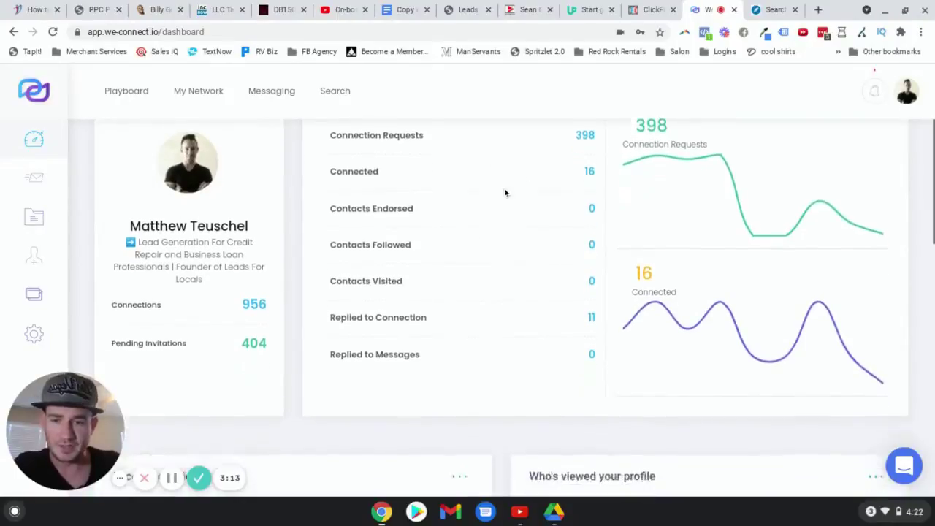
pyautogui.scroll(-5, 510, 177)
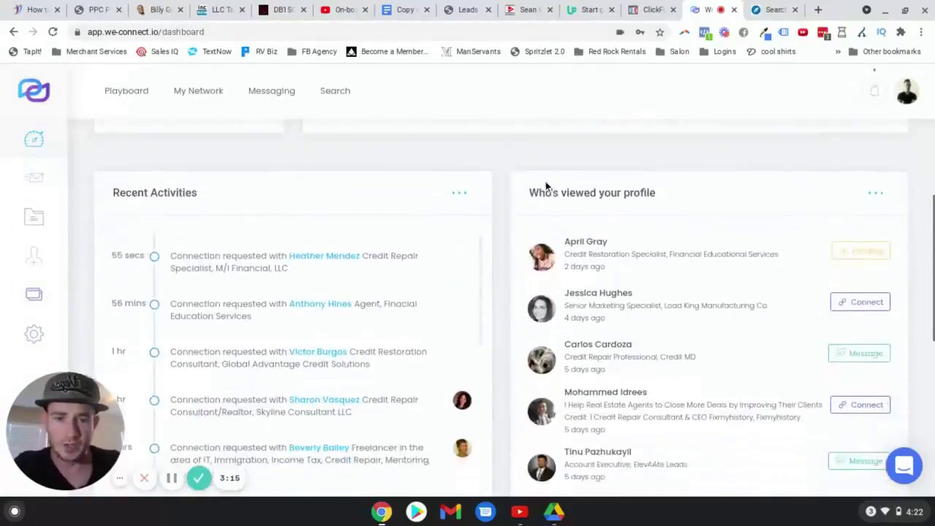
pyautogui.scroll(1, 656, 192)
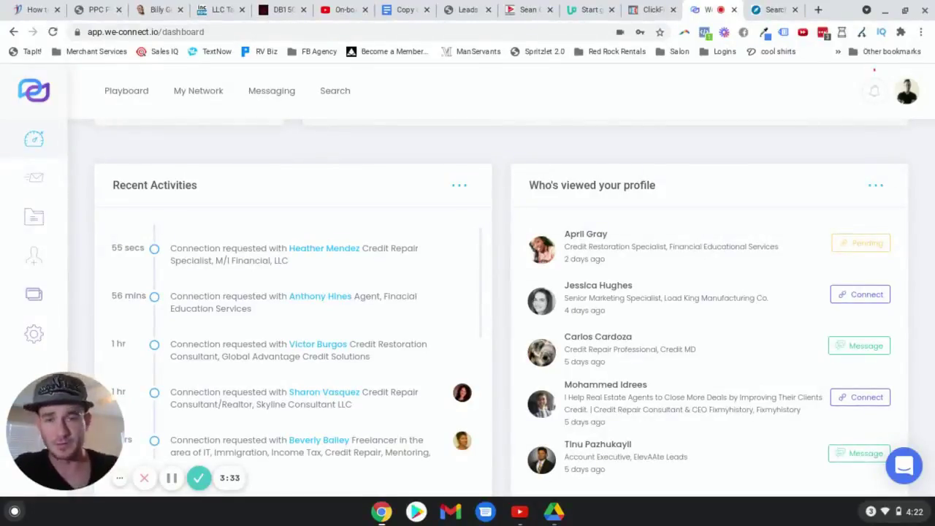
pyautogui.scroll(-2, 599, 211)
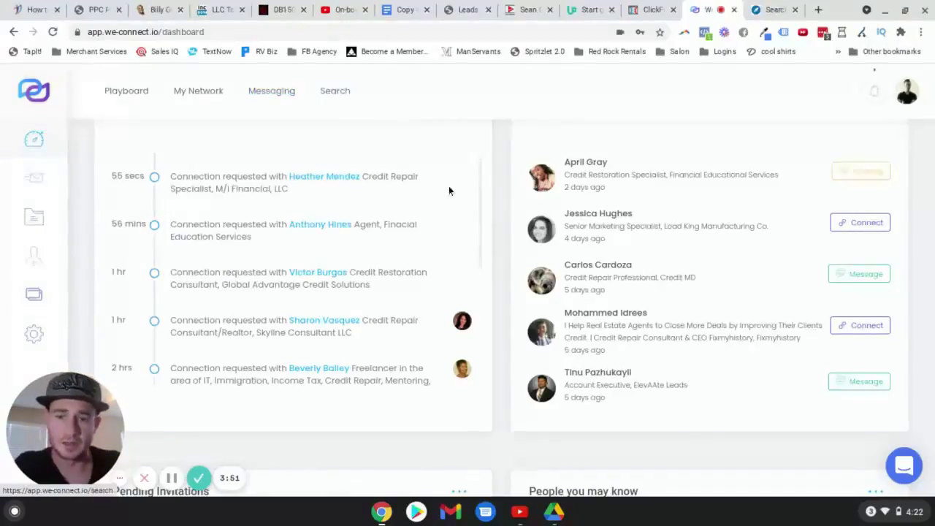
pyautogui.scroll(1, 562, 288)
pyautogui.scroll(-4, 473, 293)
pyautogui.scroll(-5, 243, 209)
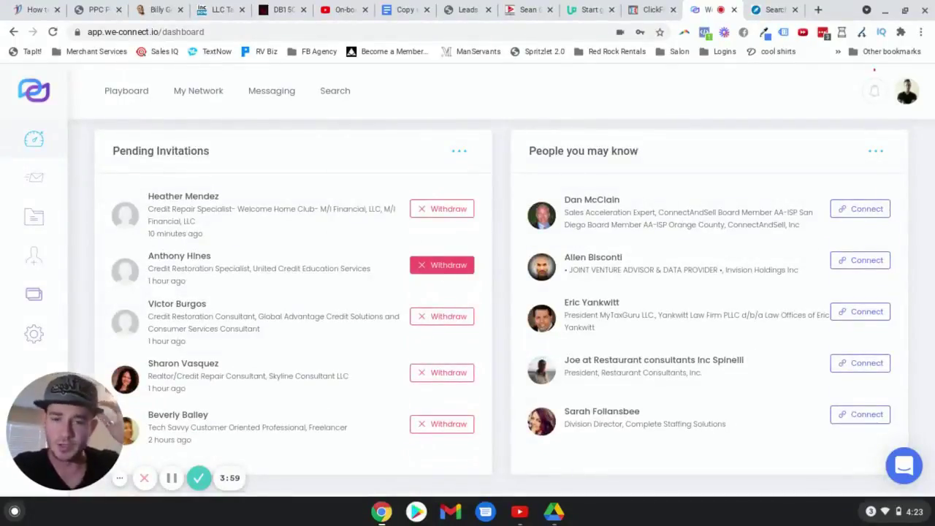
pyautogui.scroll(-1, 139, 245)
pyautogui.scroll(3, 447, 219)
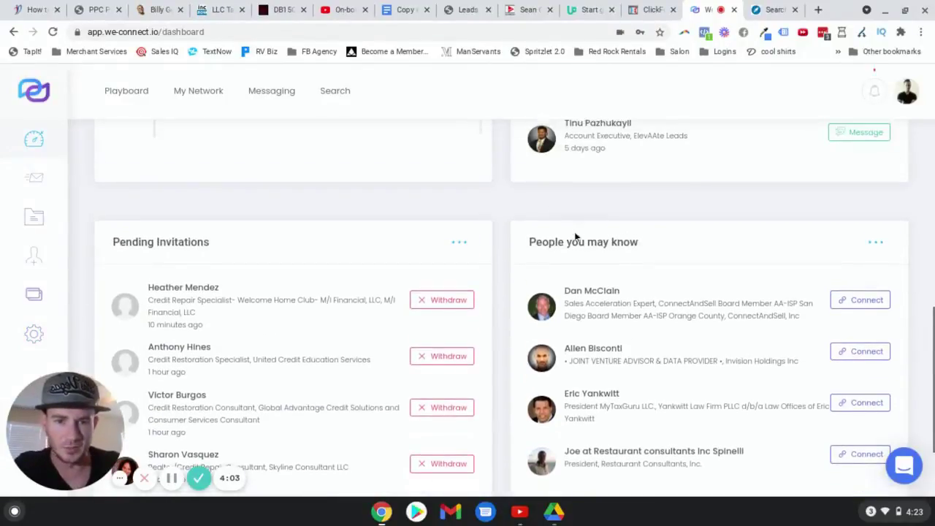
pyautogui.scroll(-3, 576, 236)
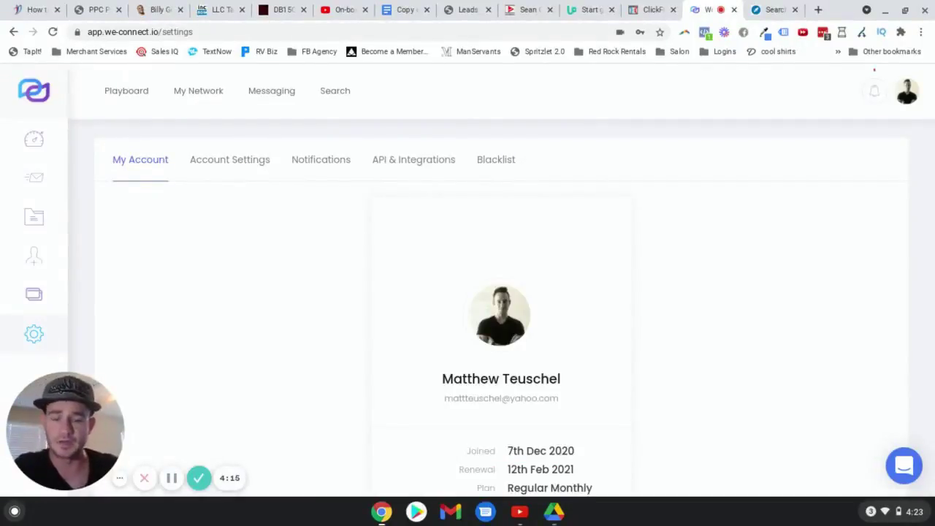
# Open the account settings and review the sleep mode hours, time zone and auto-withdraw options.
pyautogui.click(230, 161)
pyautogui.scroll(-2, 253, 204)
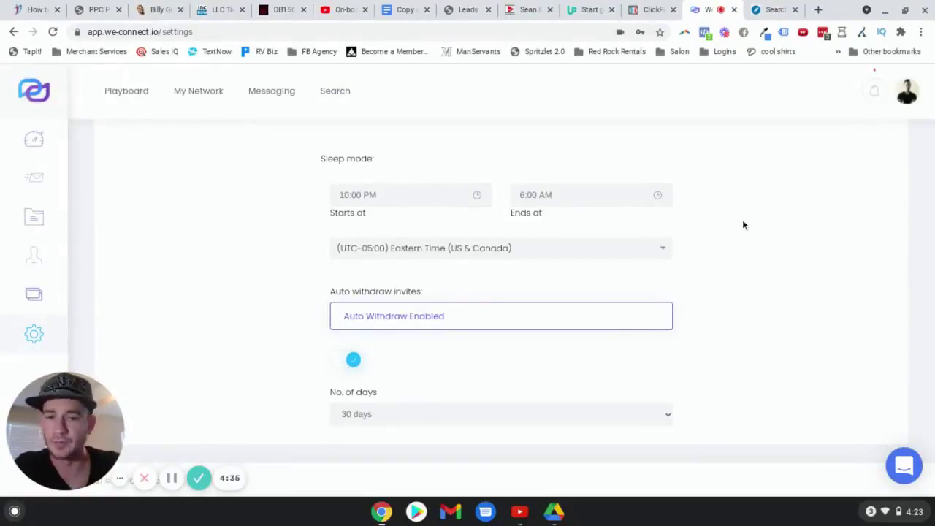
pyautogui.scroll(2, 742, 220)
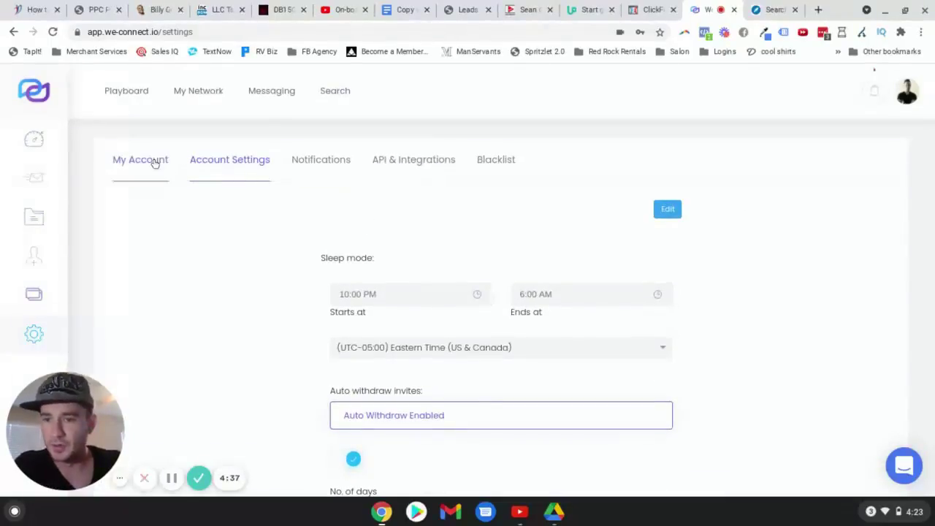
# Open the API and integrations settings, start a new webhook form and review its available update types.
pyautogui.click(421, 161)
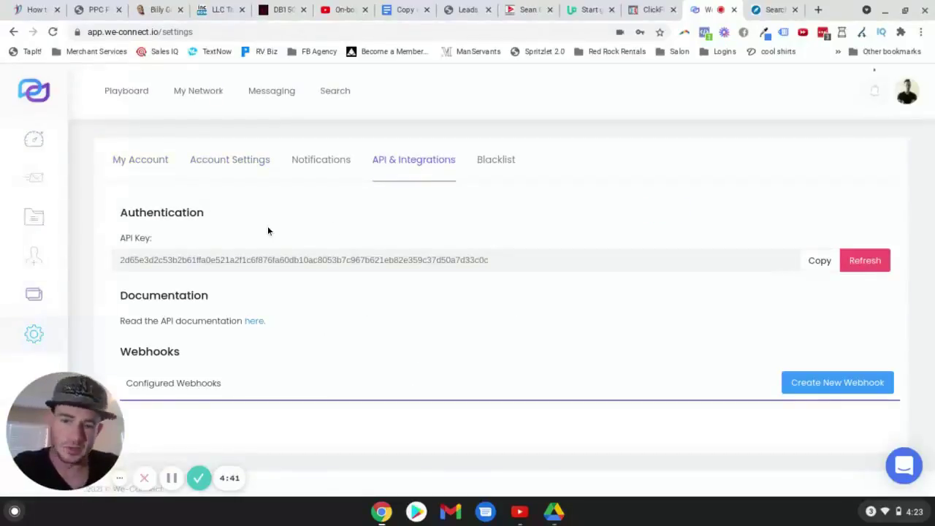
pyautogui.scroll(-1, 566, 257)
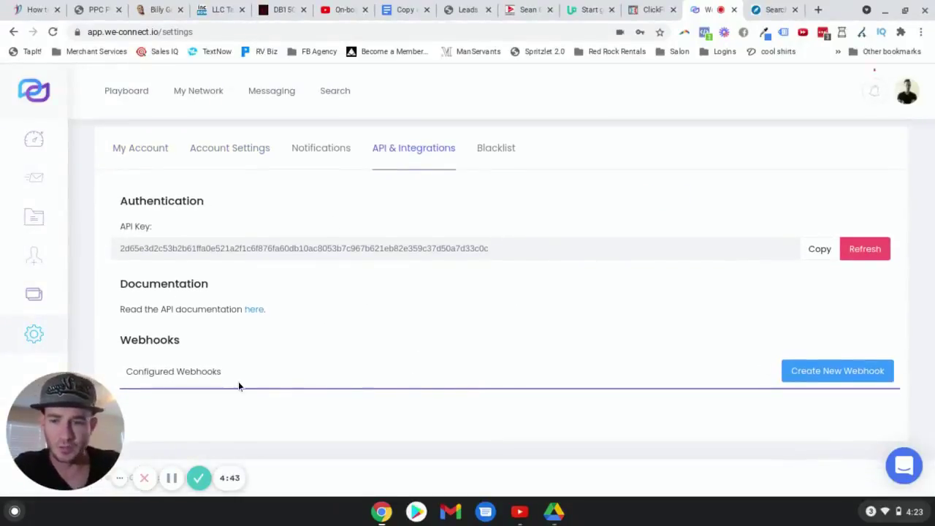
pyautogui.click(821, 374)
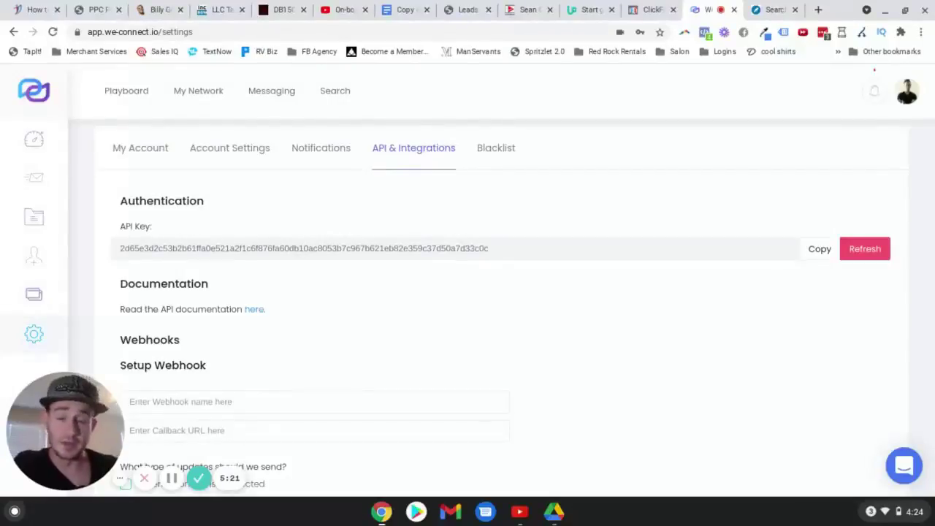
pyautogui.click(353, 403)
pyautogui.scroll(-2, 303, 398)
pyautogui.scroll(-2, 303, 399)
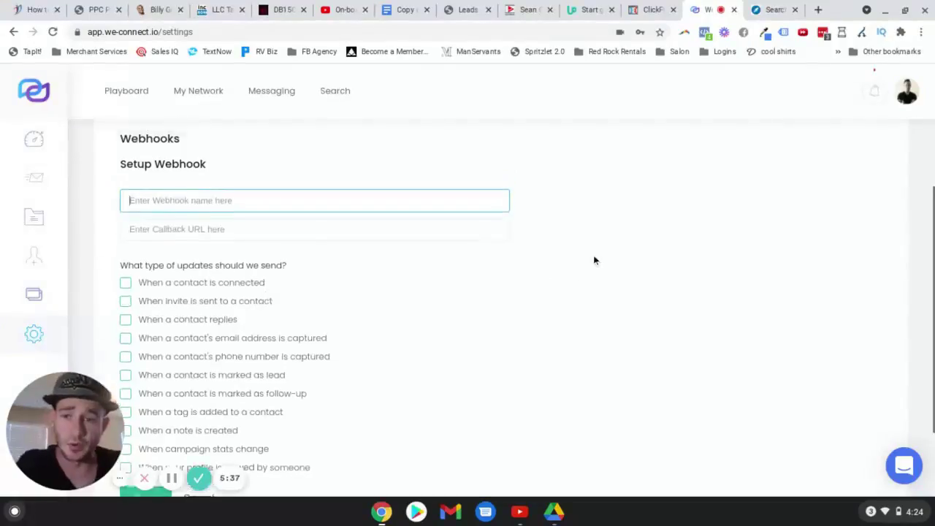
pyautogui.scroll(2, 594, 259)
pyautogui.click(621, 250)
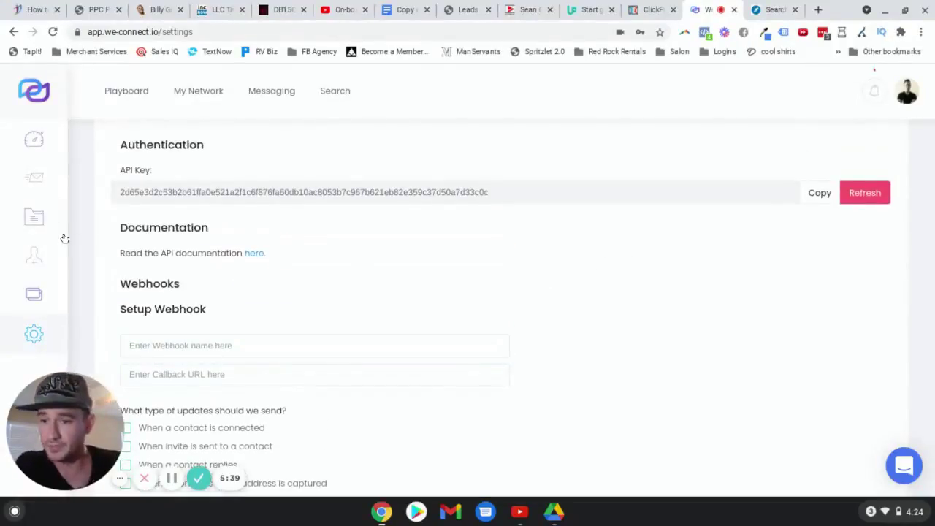
pyautogui.scroll(1, 187, 145)
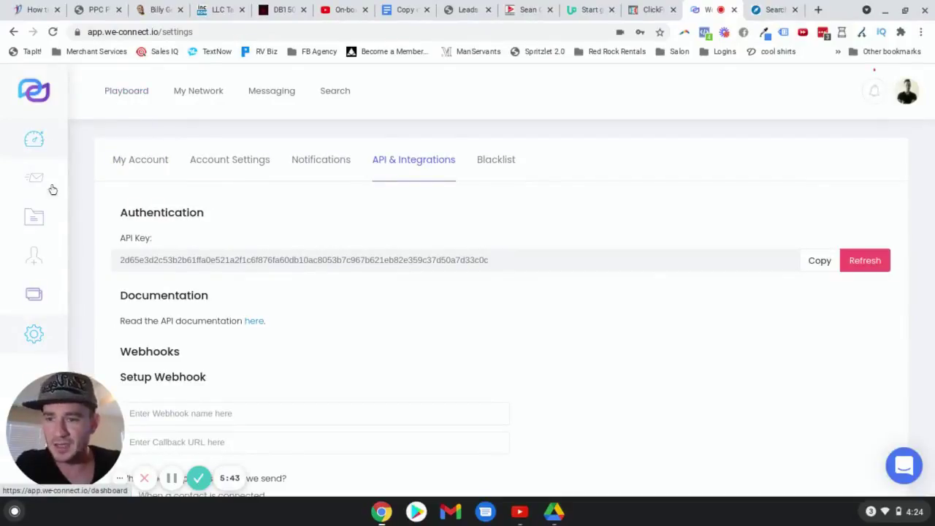
# Open the messaging inbox, check the tag filter and show only the Follow-ups conversations.
pyautogui.click(278, 90)
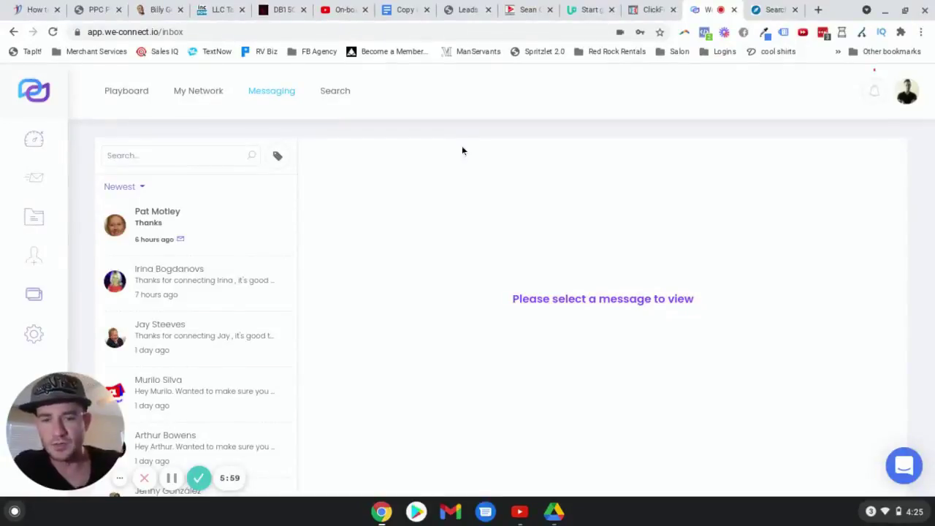
pyautogui.click(279, 159)
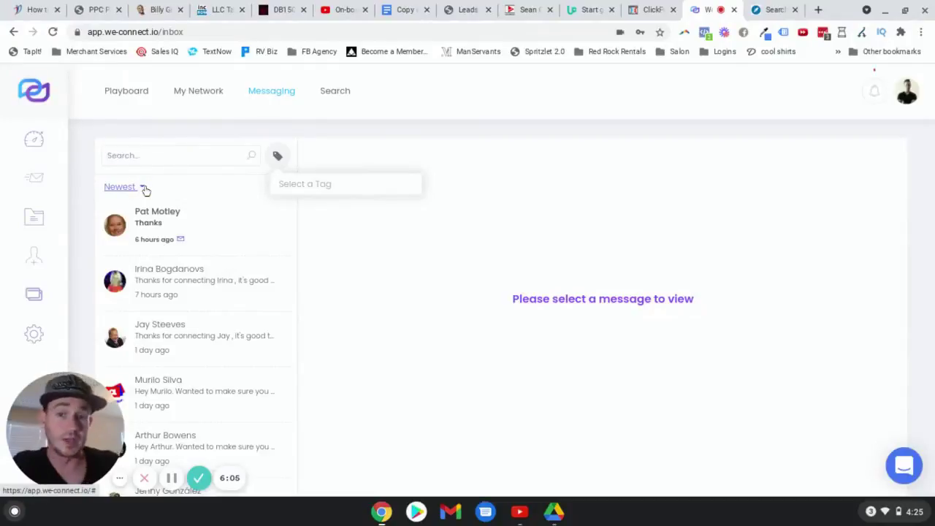
pyautogui.click(146, 189)
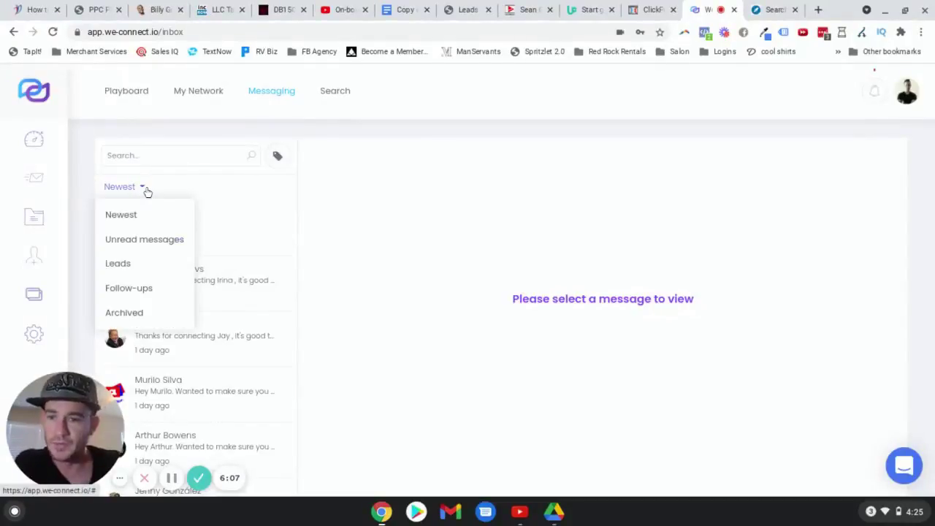
pyautogui.click(127, 292)
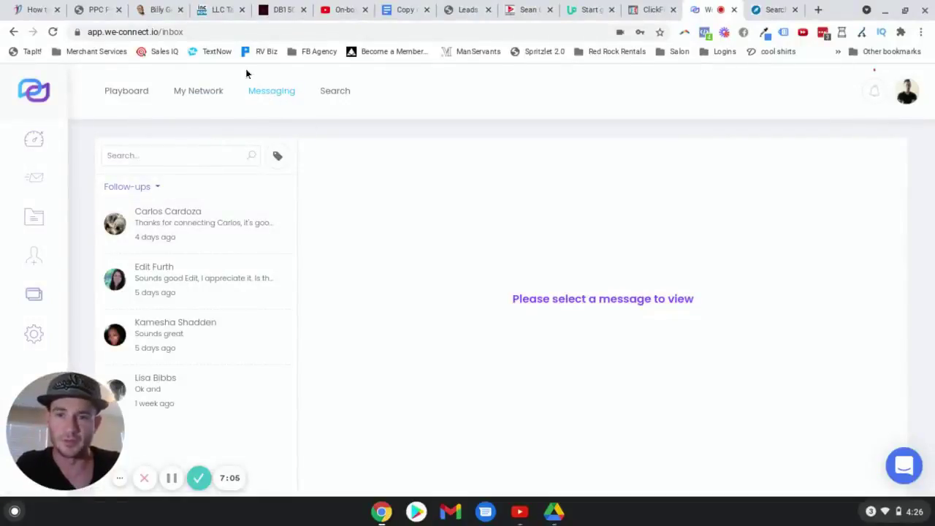
# Switch the inbox back to Newest and open the most recent conversation to review its messages and contact details.
pyautogui.click(159, 187)
pyautogui.click(132, 214)
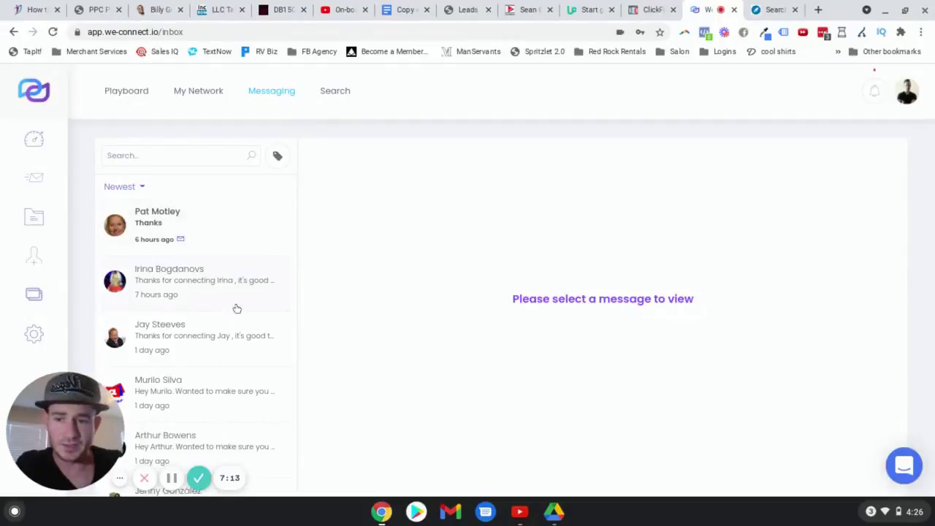
pyautogui.click(179, 231)
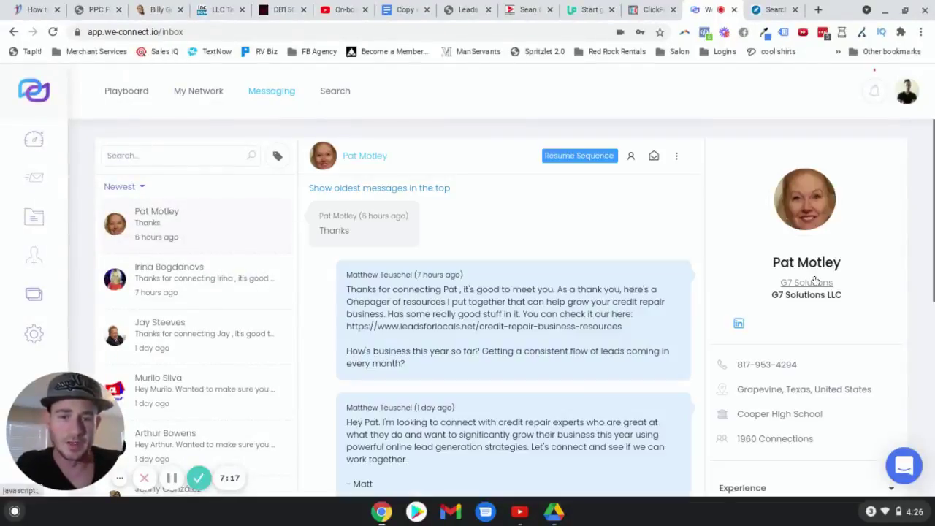
pyautogui.scroll(-3, 840, 277)
pyautogui.scroll(3, 847, 292)
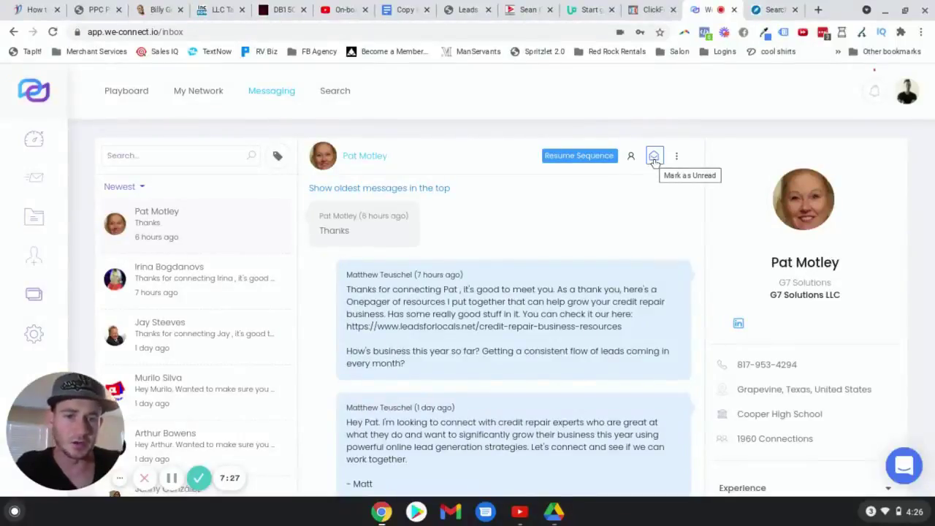
# Mark the open conversation as a follow-up and filter the inbox to Follow-ups.
pyautogui.click(676, 157)
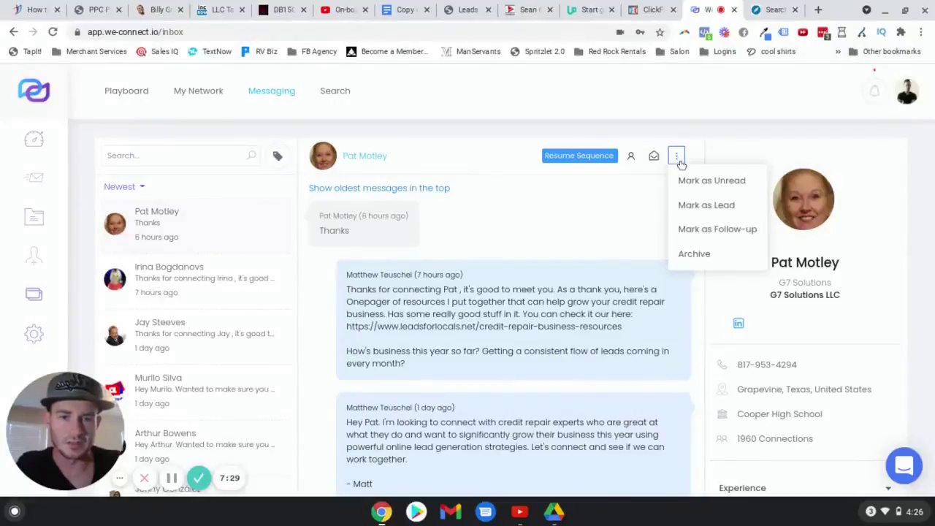
pyautogui.click(715, 230)
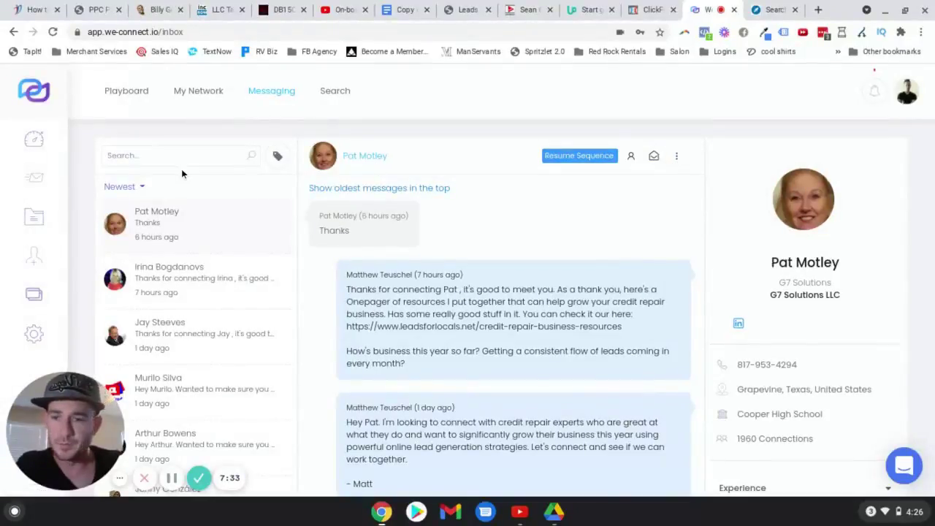
pyautogui.click(128, 189)
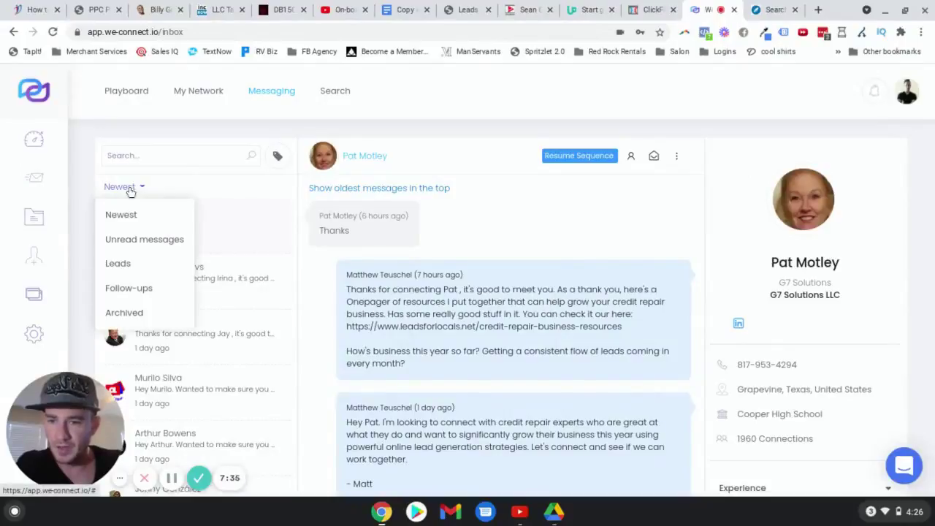
pyautogui.click(131, 288)
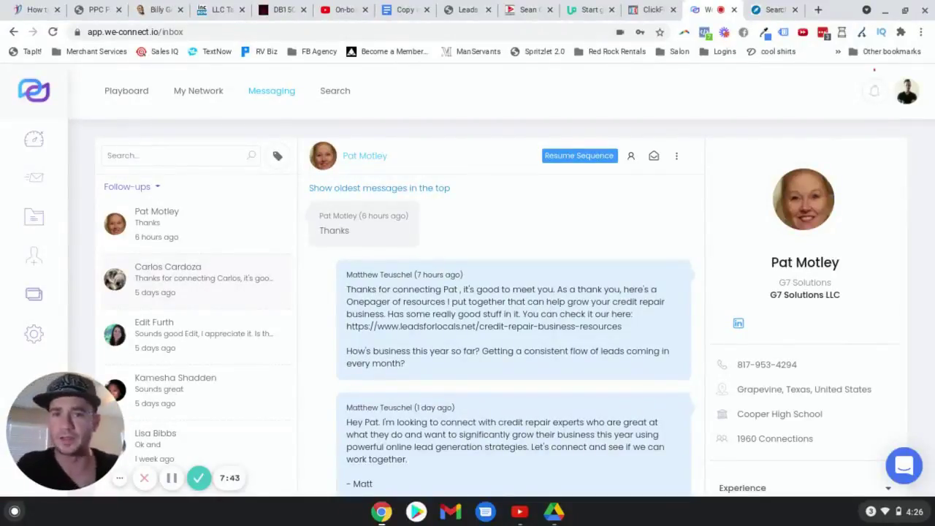
# Expand the Notes and Tags sections in the open contact's details to view the note field and tag option.
pyautogui.scroll(-3, 933, 281)
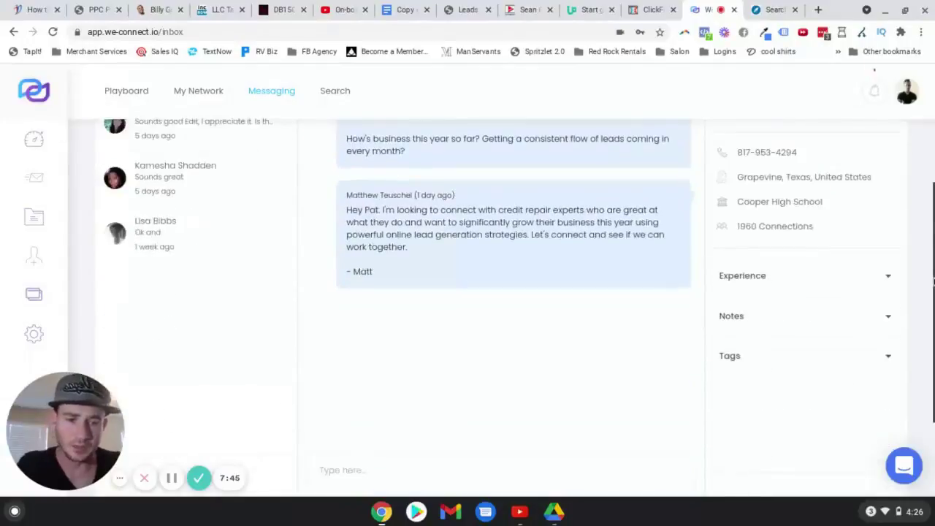
pyautogui.scroll(-2, 868, 272)
pyautogui.scroll(1, 872, 245)
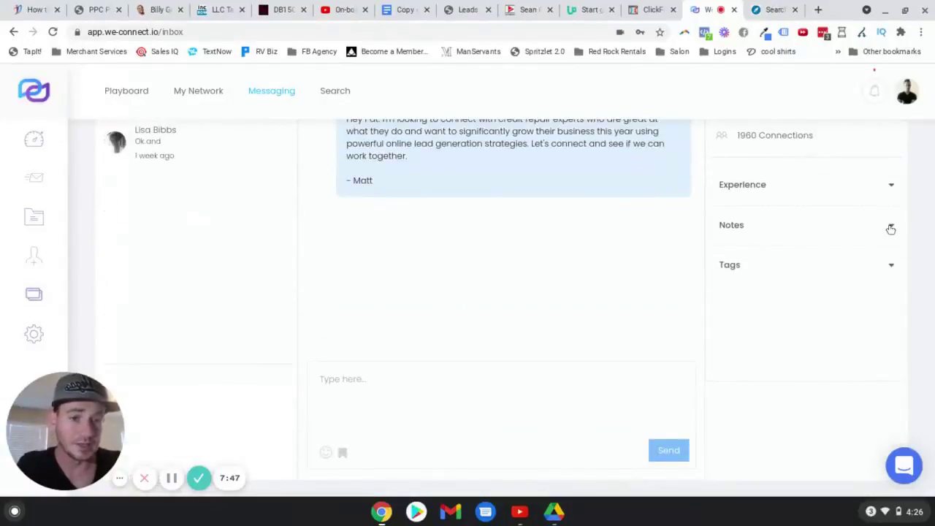
pyautogui.click(891, 227)
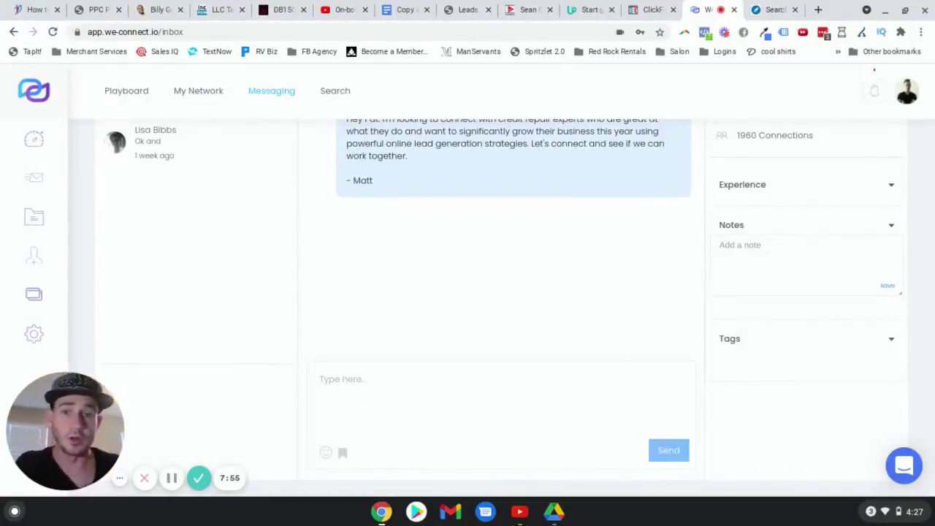
pyautogui.click(749, 272)
pyautogui.click(900, 336)
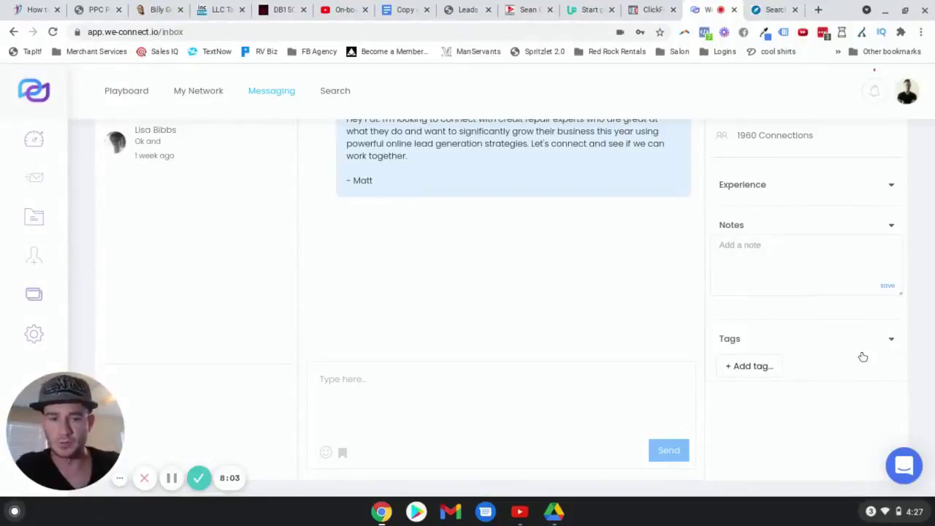
# Open the inbox's tag filter to view it, then close it without selecting a tag.
pyautogui.scroll(4, 309, 219)
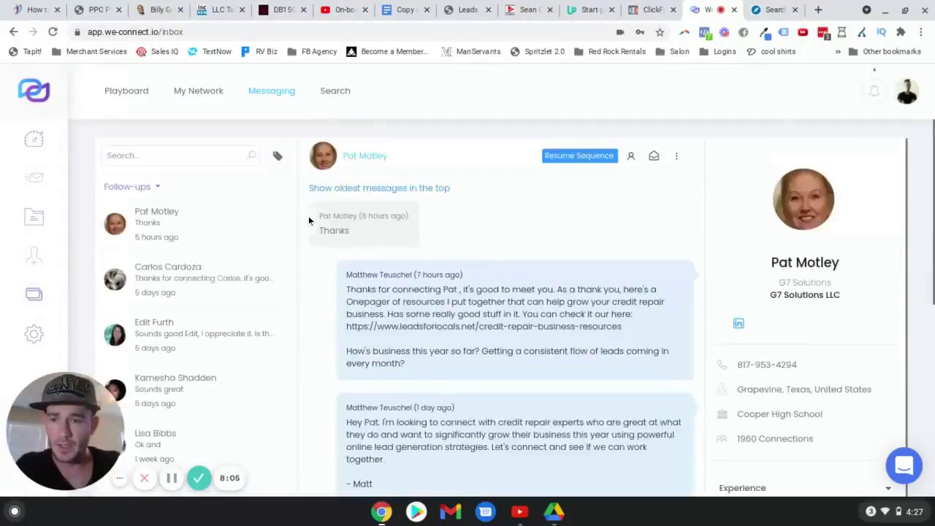
pyautogui.click(278, 156)
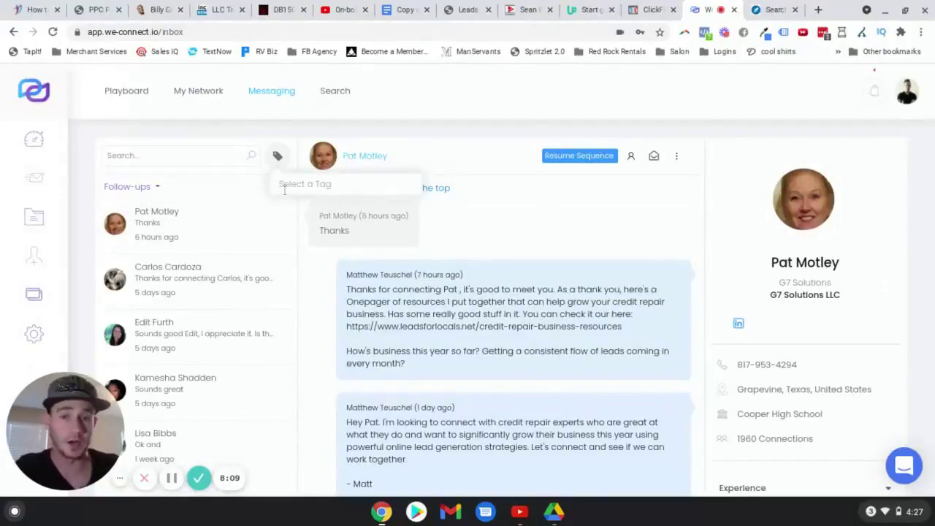
pyautogui.click(481, 147)
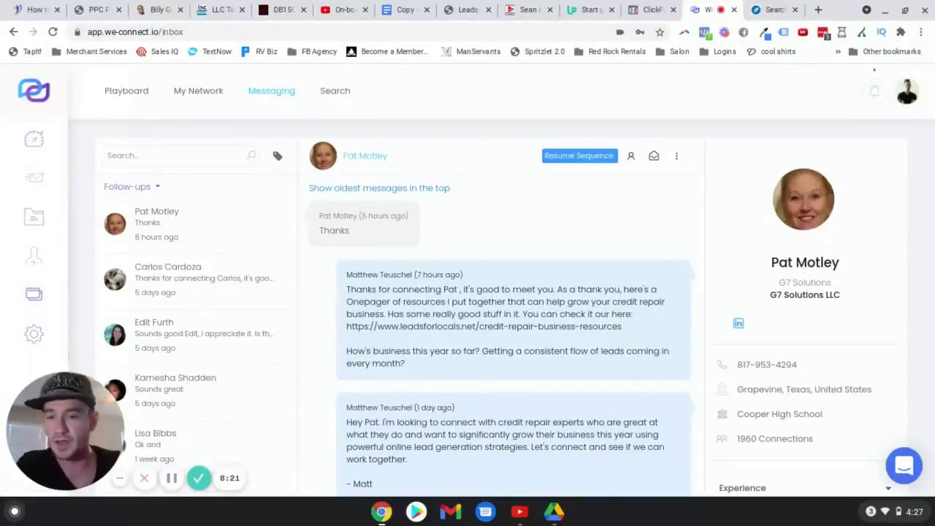
# Open the Campaign Manager and review the contacts, processed, connected and replied statistics of the Credit Repair Titles campaign.
pyautogui.click(27, 180)
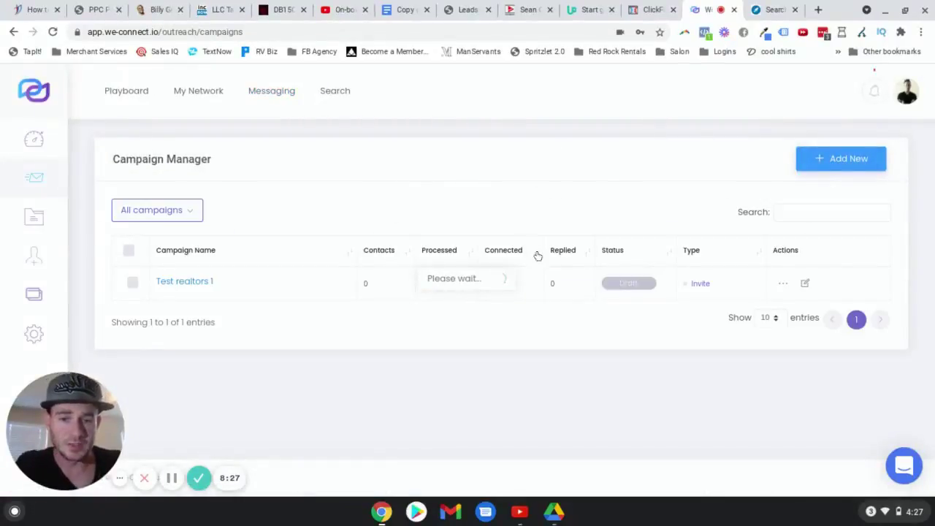
pyautogui.moveTo(493, 317)
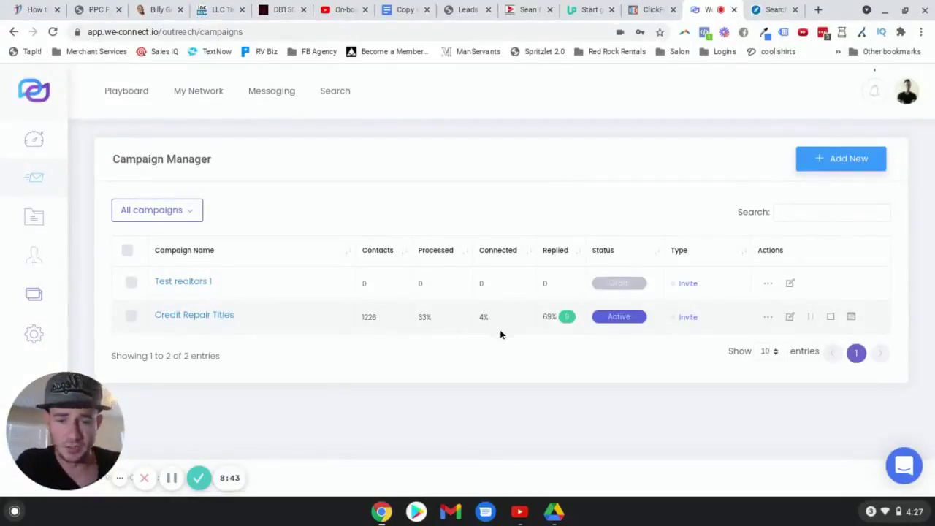
pyautogui.click(568, 317)
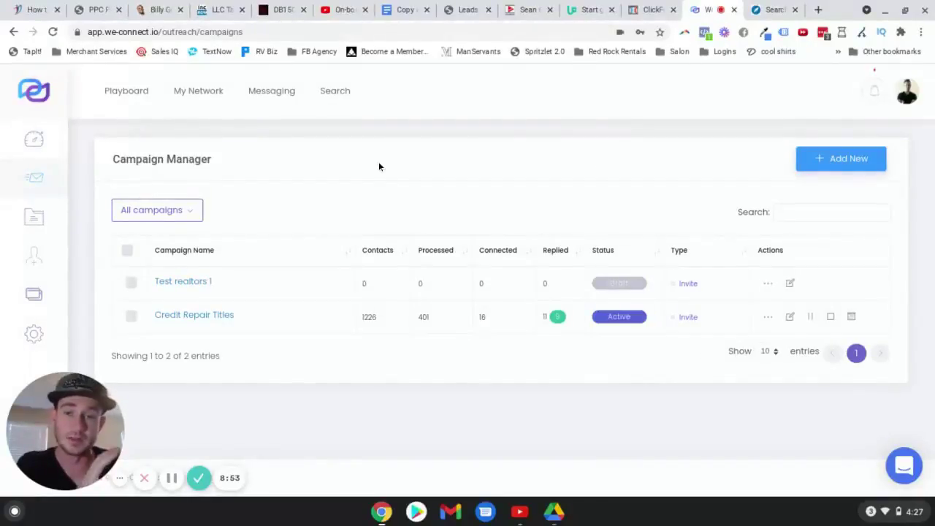
# Open the saved lists and start adding a new list, choosing 2nd & 3rd+ Connections for the search by URL.
pyautogui.click(38, 220)
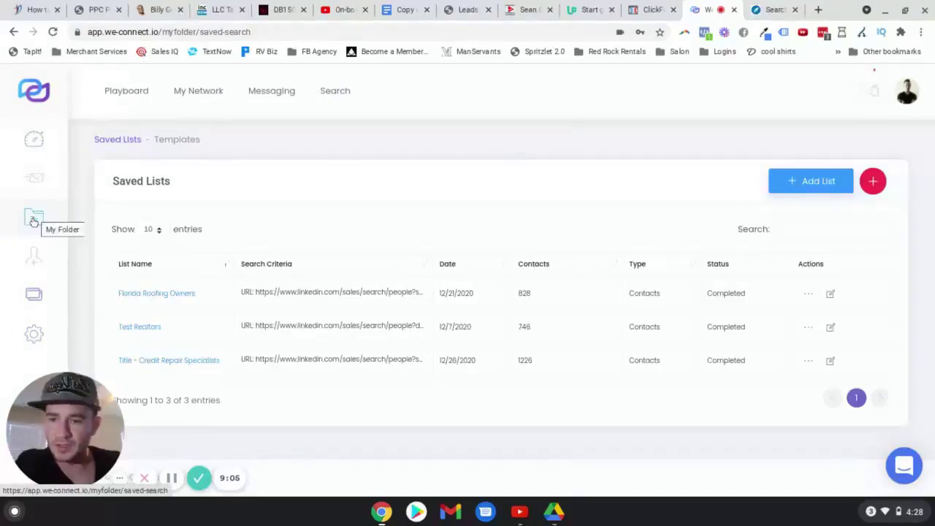
pyautogui.click(812, 184)
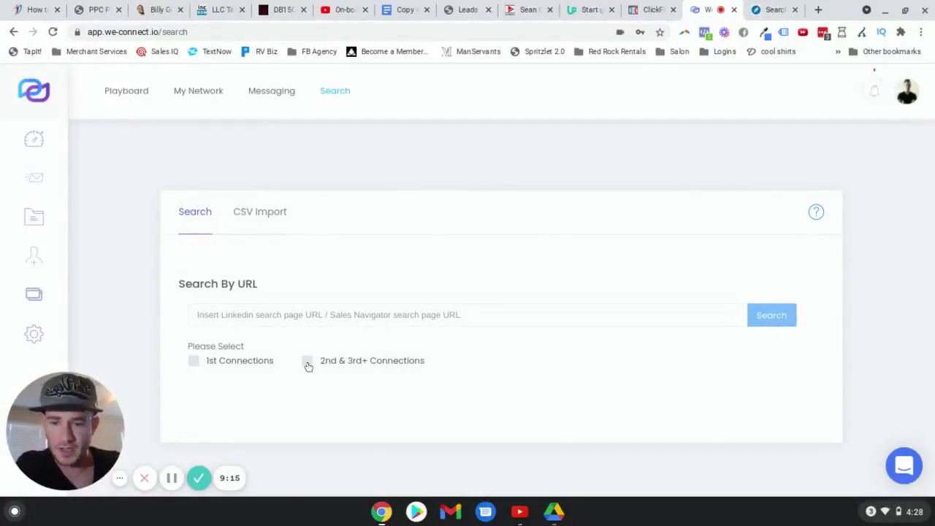
# Switch to LinkedIn Sales Navigator, view all filters of the lead search, and leave them without saving changes.
pyautogui.click(771, 8)
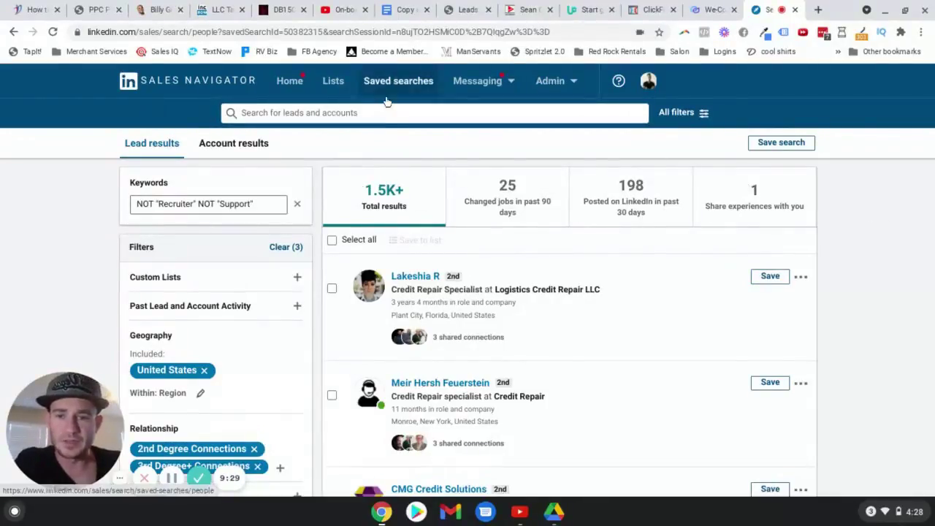
pyautogui.click(683, 114)
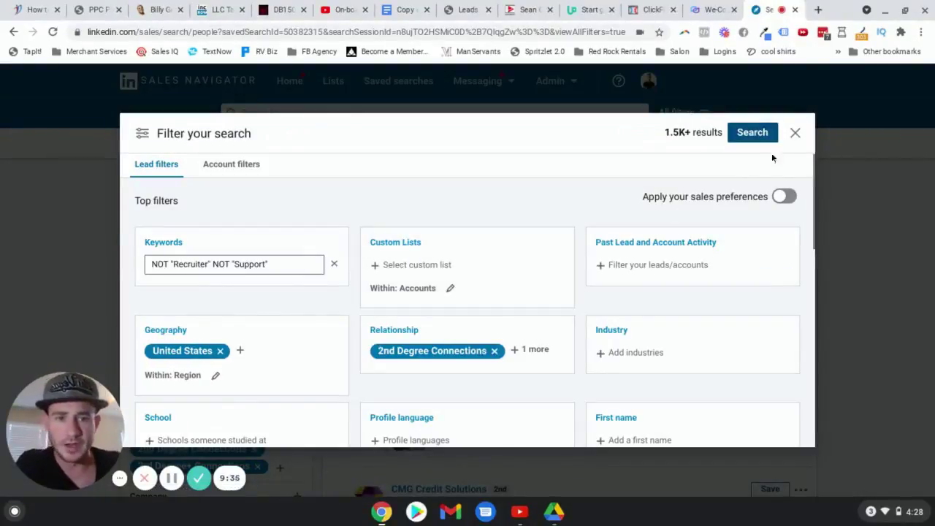
pyautogui.click(796, 135)
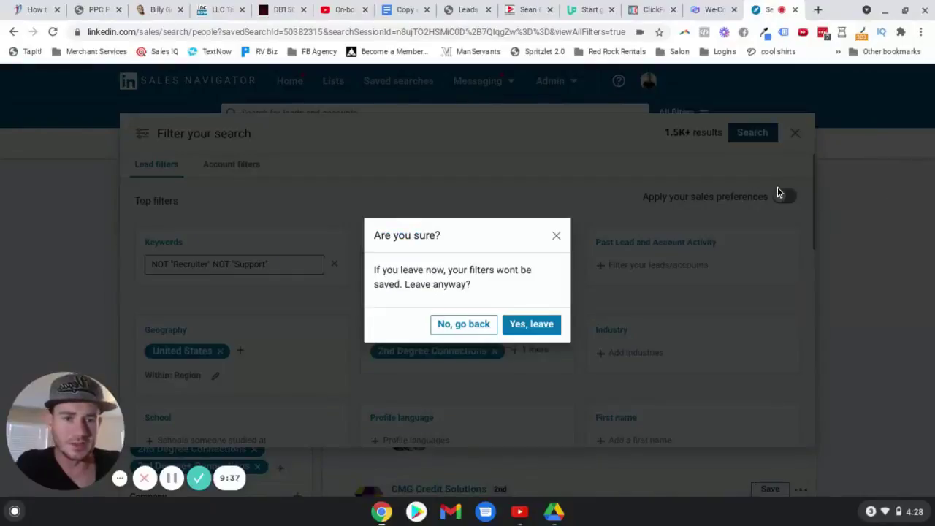
pyautogui.click(516, 326)
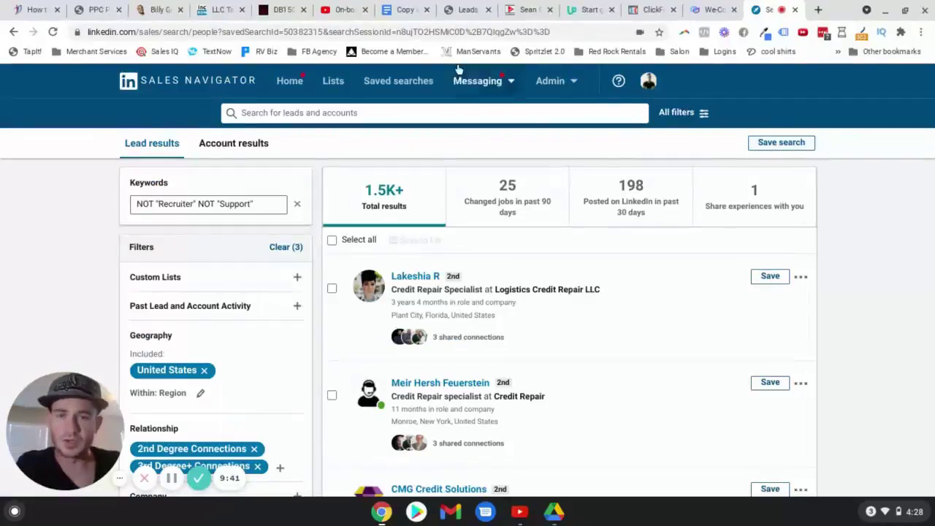
# Copy the Sales Navigator lead search's URL and paste it into We-Connect's Search By URL field.
pyautogui.click(463, 32)
pyautogui.rightClick(463, 35)
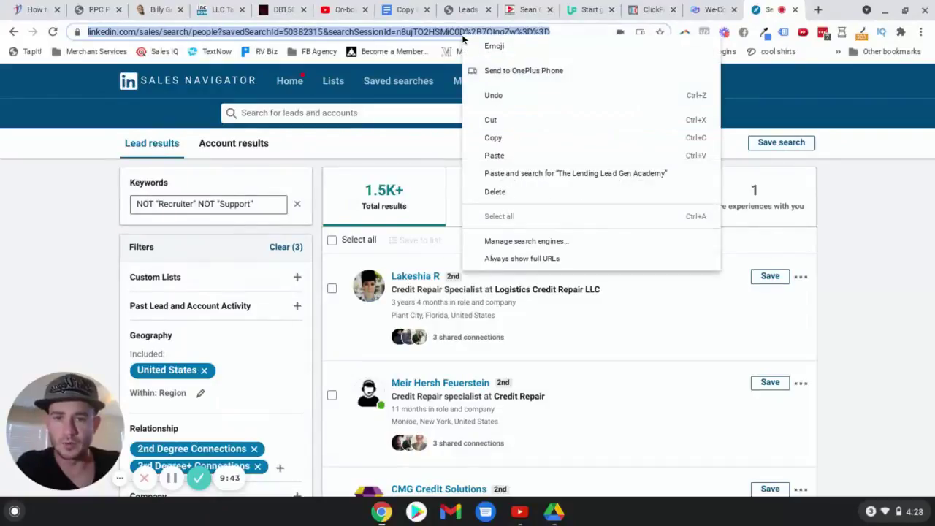
pyautogui.click(508, 136)
pyautogui.click(705, 10)
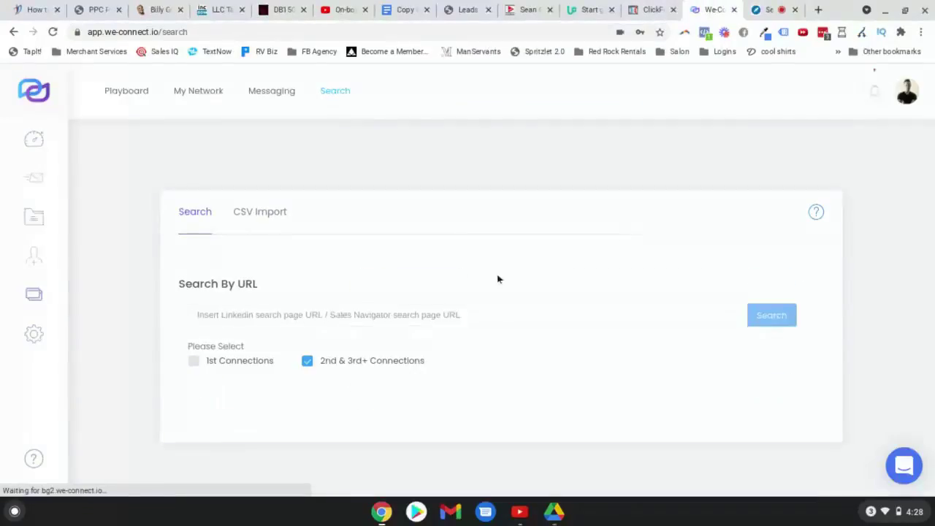
pyautogui.click(315, 314)
pyautogui.rightClick(319, 314)
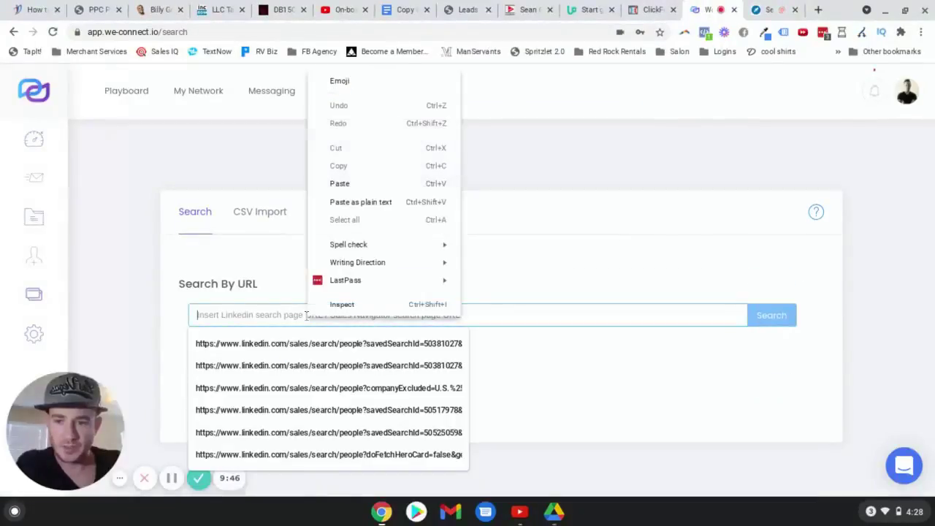
pyautogui.click(383, 184)
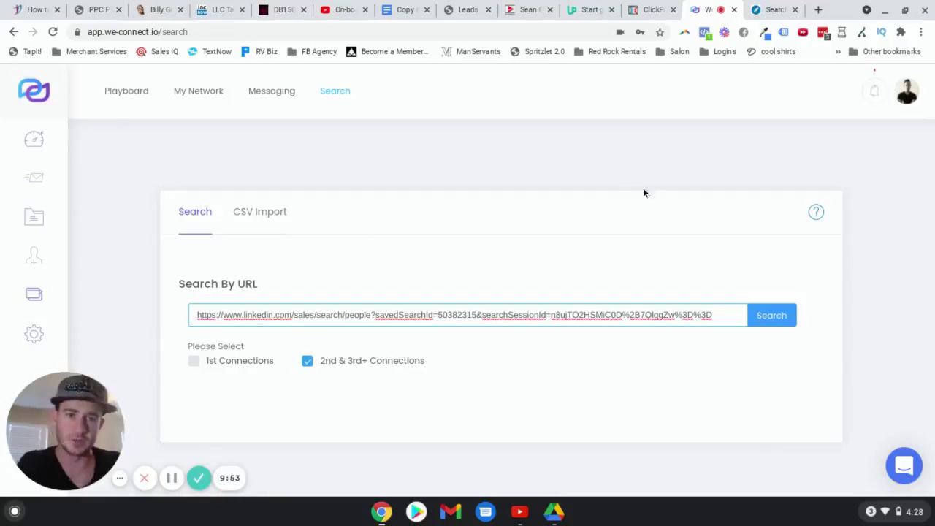
pyautogui.click(523, 277)
pyautogui.scroll(-1, 407, 217)
# Go back through the saved lists to the Campaign Manager, start a new campaign and name it Test.
pyautogui.click(33, 216)
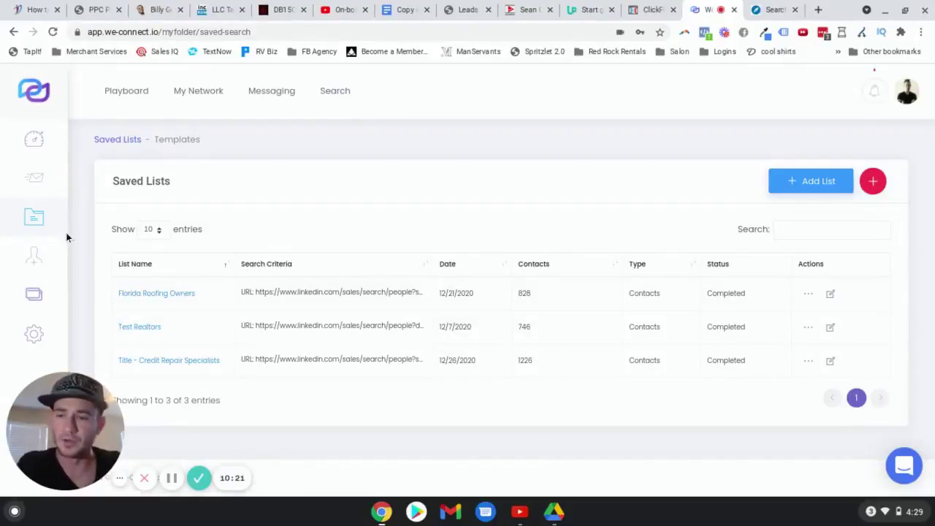
pyautogui.click(36, 180)
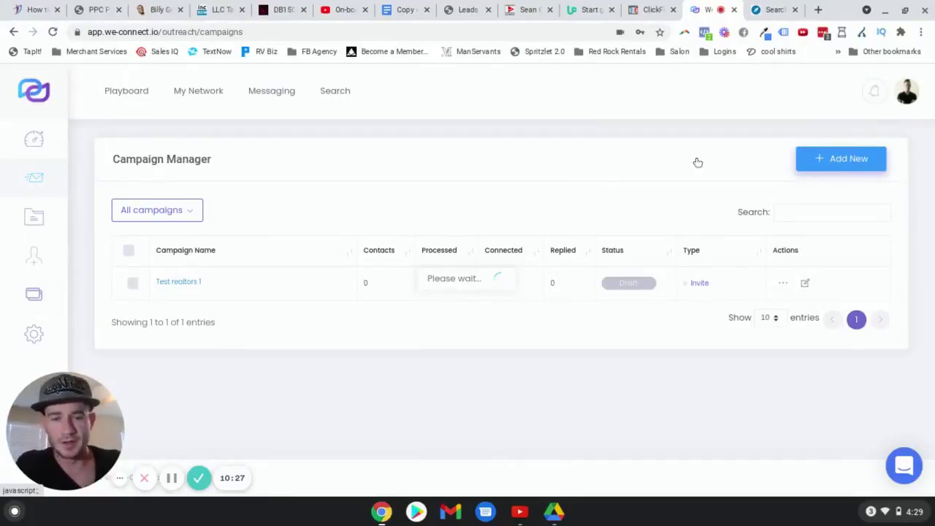
pyautogui.click(759, 170)
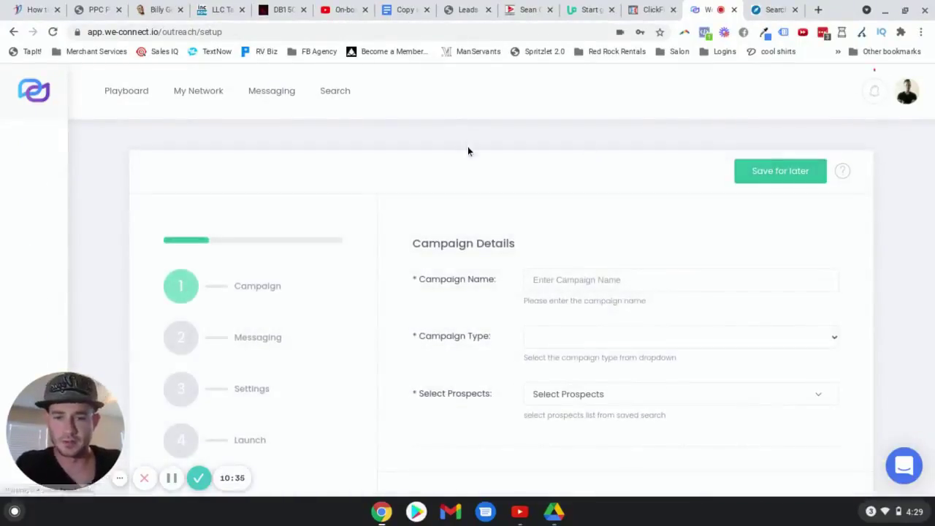
pyautogui.click(577, 279)
pyautogui.write('Test')
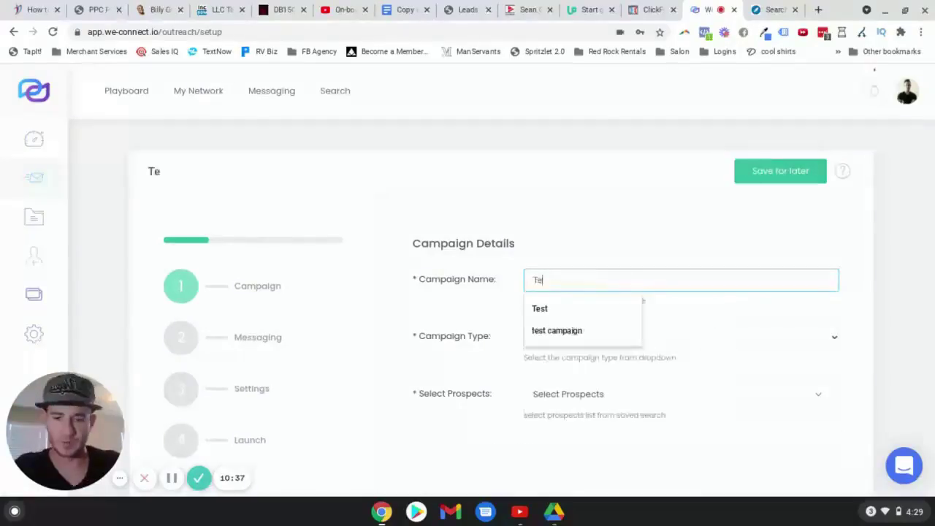
# Set the campaign type to Invite New Connections, select the Test Realtors prospect list, and save to continue to messaging.
pyautogui.click(767, 335)
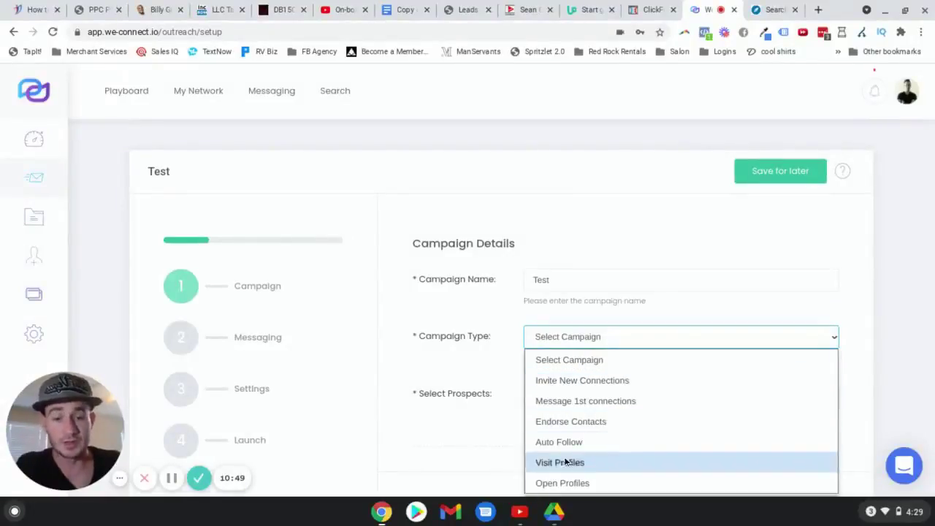
pyautogui.click(574, 381)
pyautogui.scroll(-1, 541, 329)
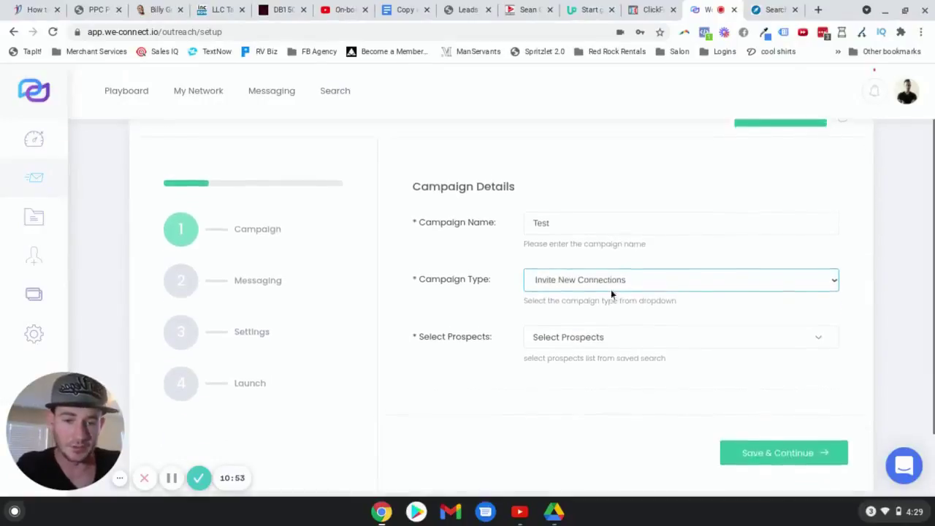
pyautogui.click(613, 328)
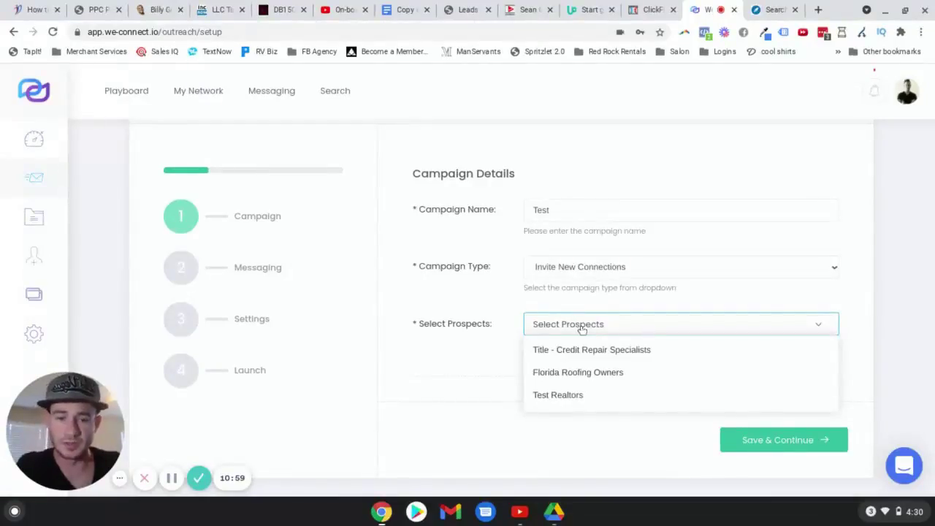
pyautogui.click(565, 395)
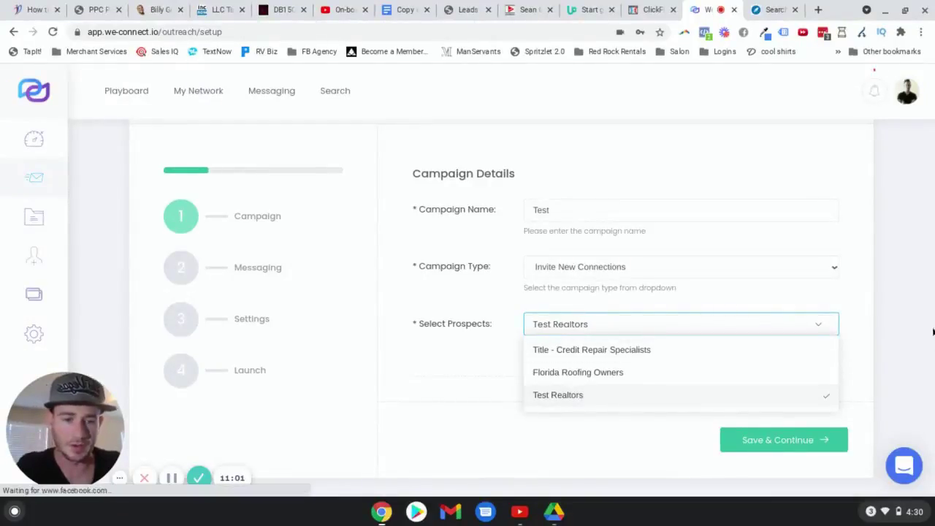
pyautogui.click(922, 322)
pyautogui.click(778, 440)
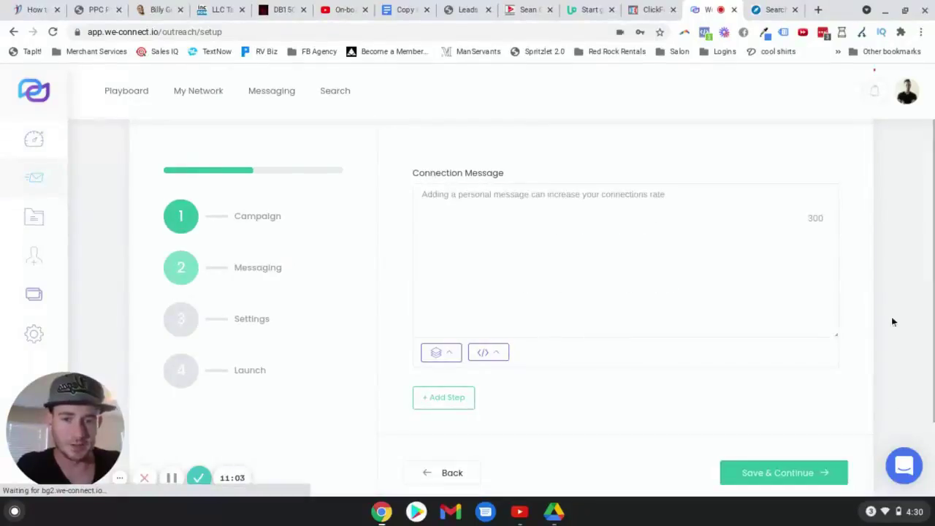
# Enter the placeholder text "aksdhgaksdghaldkgnam,d" as the connection message.
pyautogui.click(511, 216)
pyautogui.write('a')
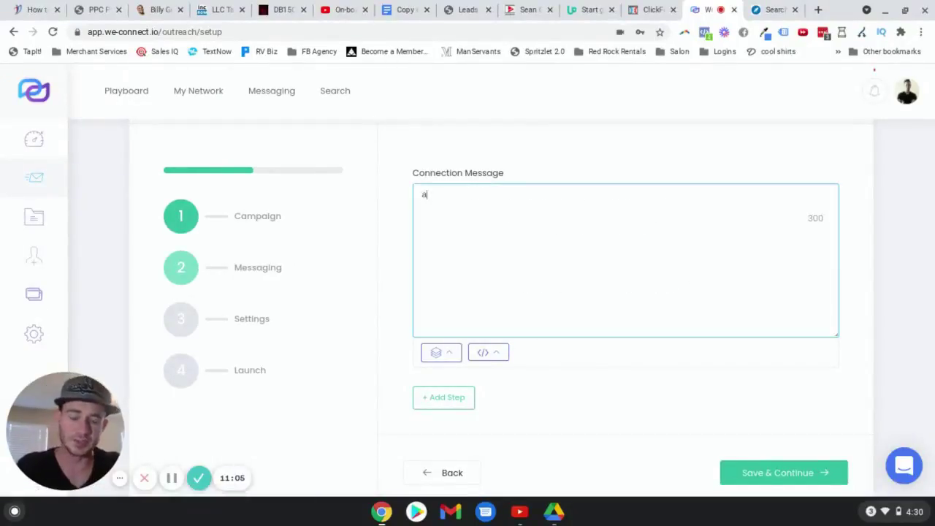
pyautogui.write('ksdhgaksdghaldkgnam,d')
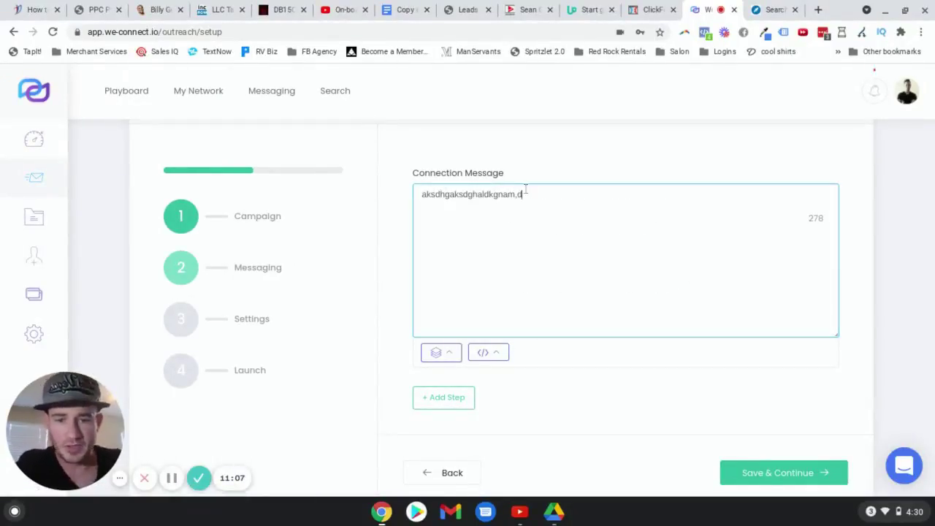
# Insert the First Name variable at the end of the connection message, trying the fallback "there" but leaving the fallback empty.
pyautogui.click(503, 355)
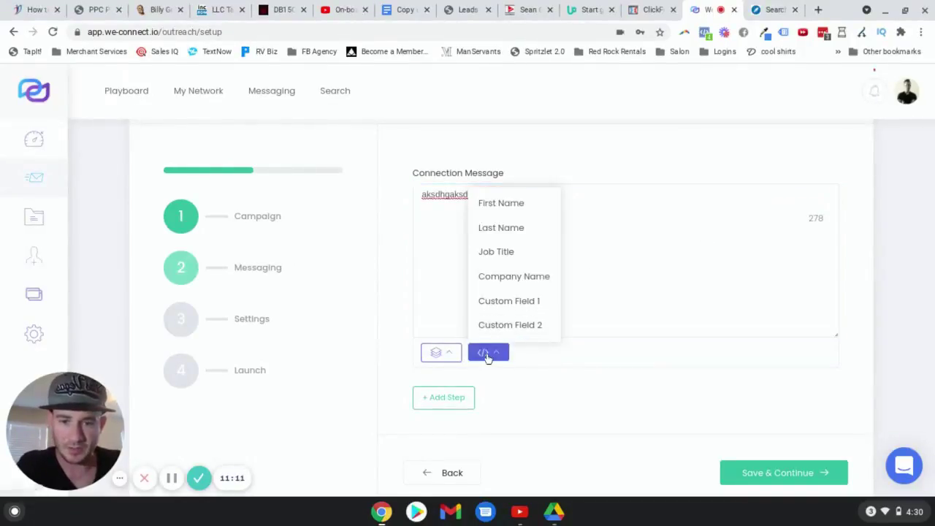
pyautogui.click(501, 203)
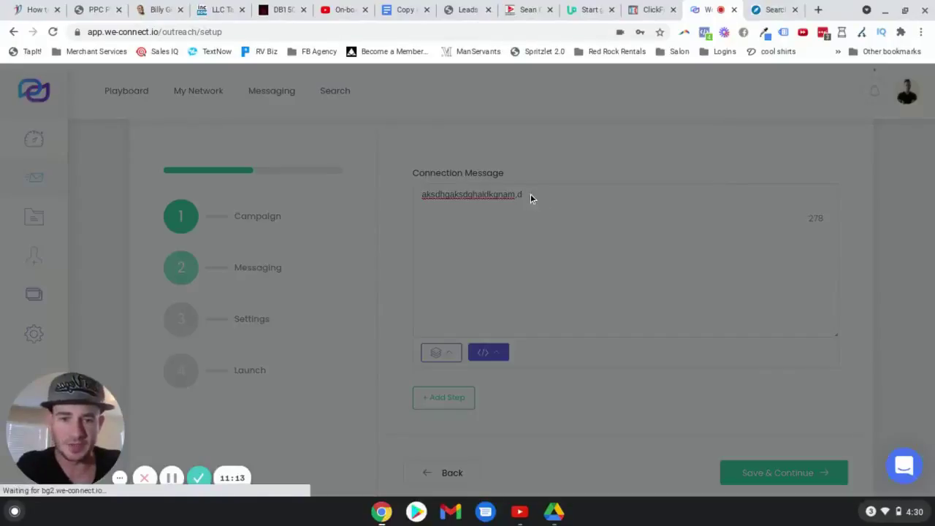
pyautogui.click(279, 301)
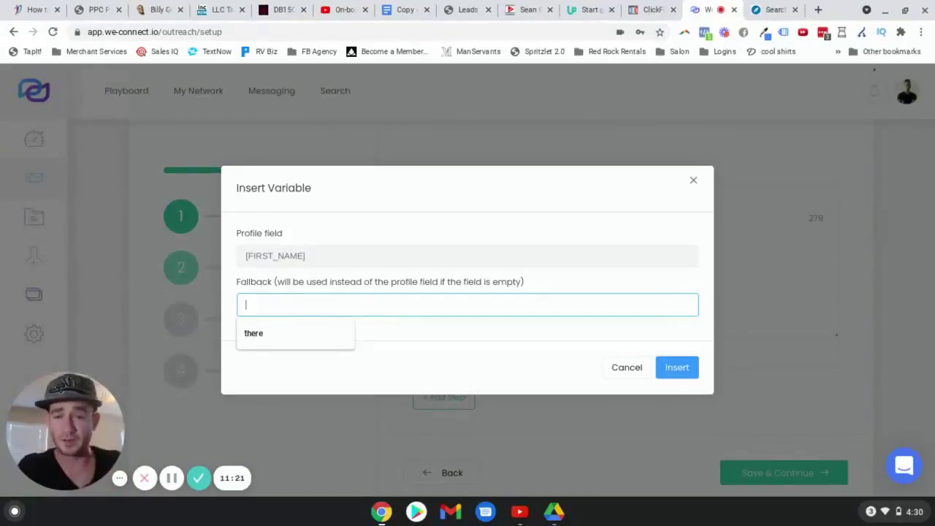
pyautogui.write('there')
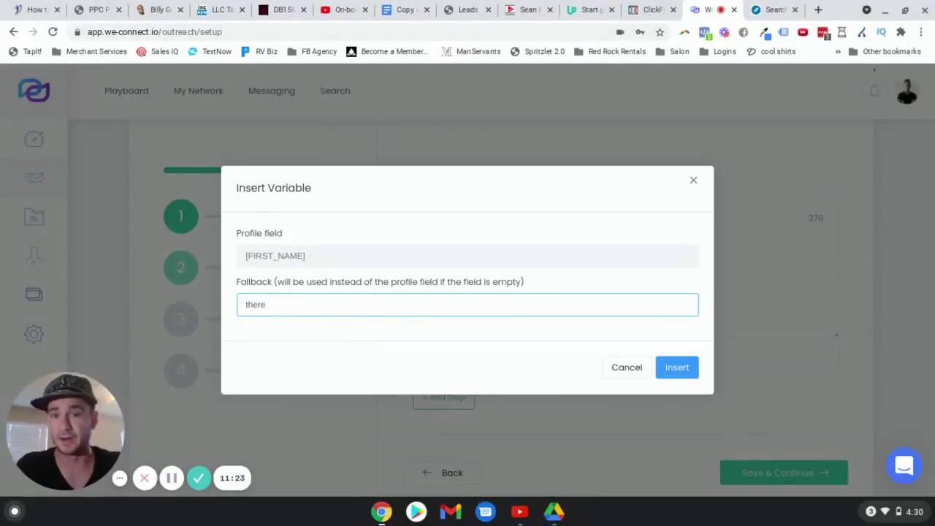
pyautogui.press('BackSpace')
pyautogui.press('BackSpace')
pyautogui.press('BackSpace')
pyautogui.press('BackSpace')
pyautogui.press('BackSpace')
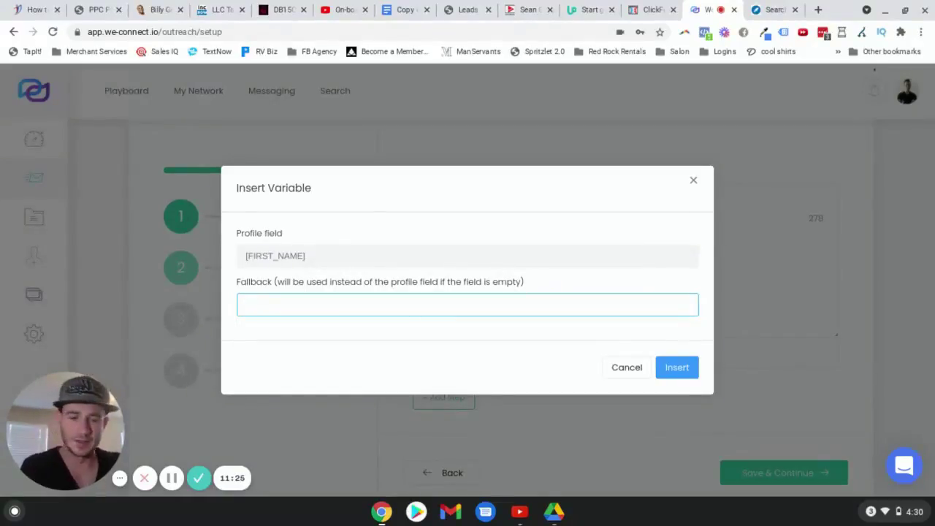
pyautogui.click(686, 371)
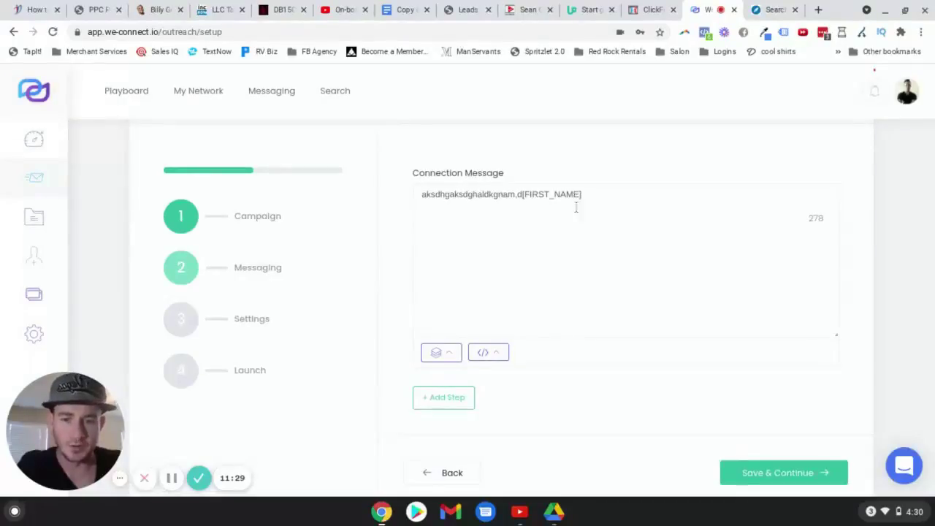
# Look over the available message variables without inserting another, and add a follow-up step below the connection message.
pyautogui.scroll(-2, 578, 219)
pyautogui.scroll(1, 580, 226)
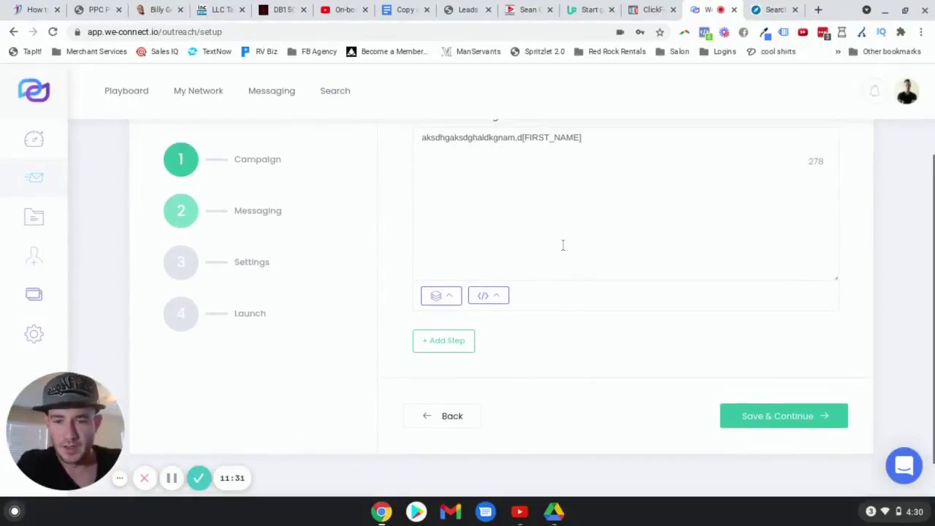
pyautogui.click(492, 296)
pyautogui.scroll(-1, 509, 188)
pyautogui.scroll(1, 512, 191)
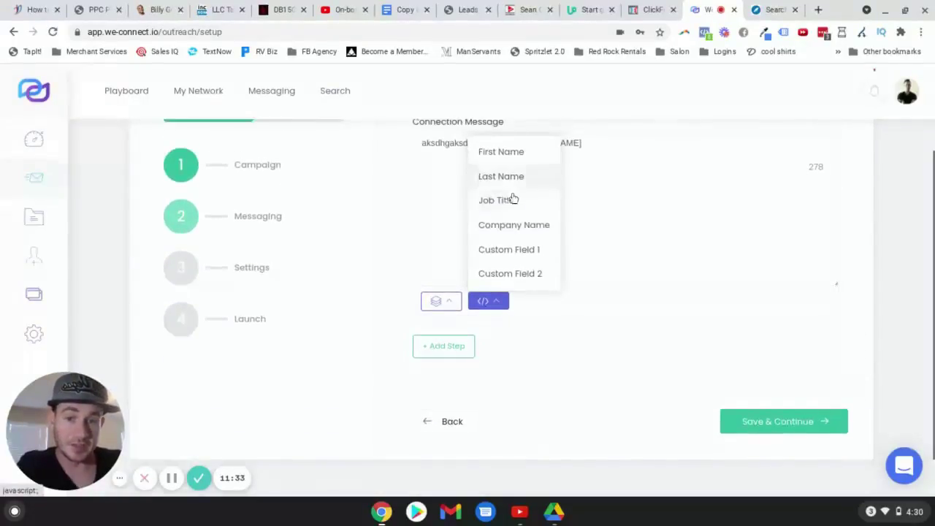
pyautogui.click(617, 144)
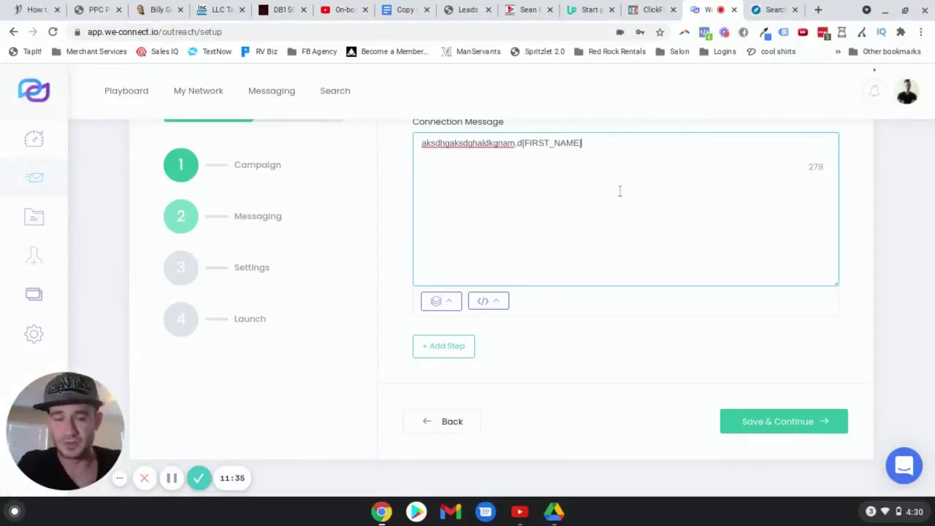
pyautogui.scroll(-1, 615, 206)
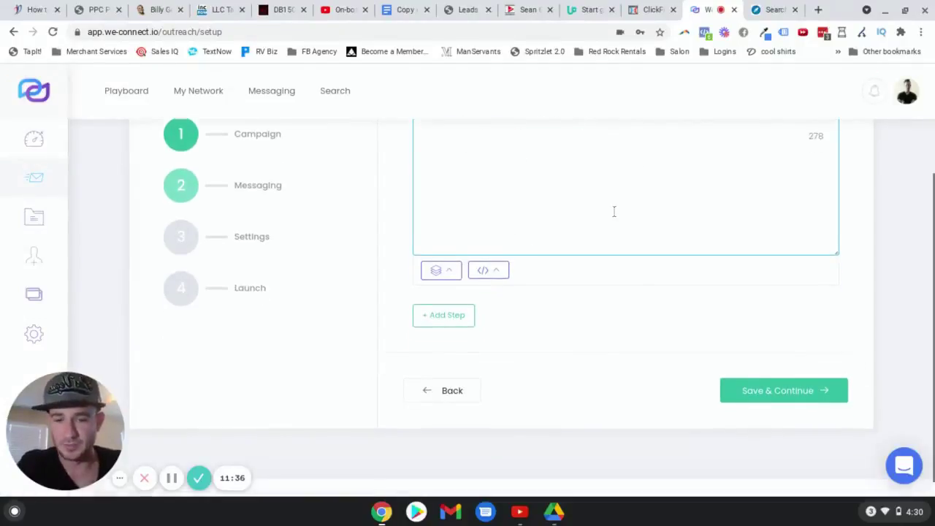
pyautogui.click(447, 307)
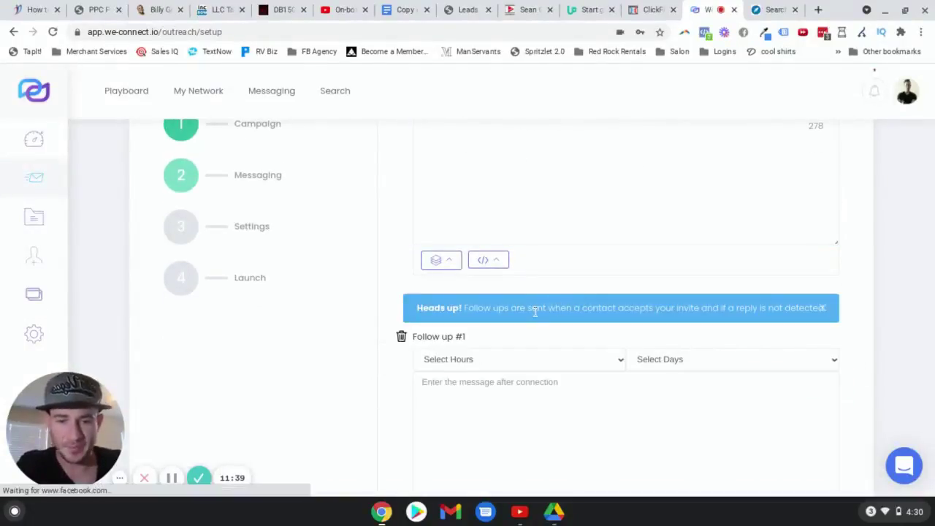
# Set Follow up #1 to 1 Day After Connection and enter the placeholder message "adfhadfgadfhgadfha".
pyautogui.scroll(-1, 555, 325)
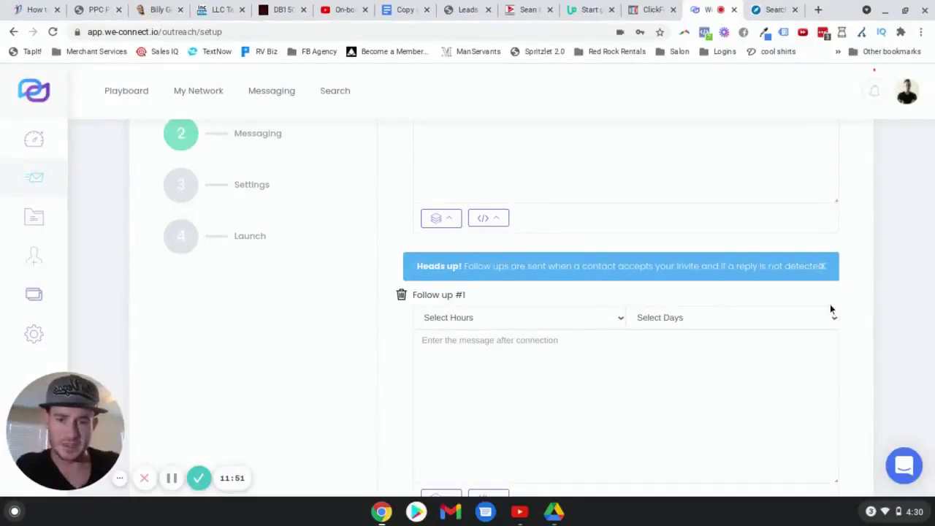
pyautogui.scroll(-2, 830, 309)
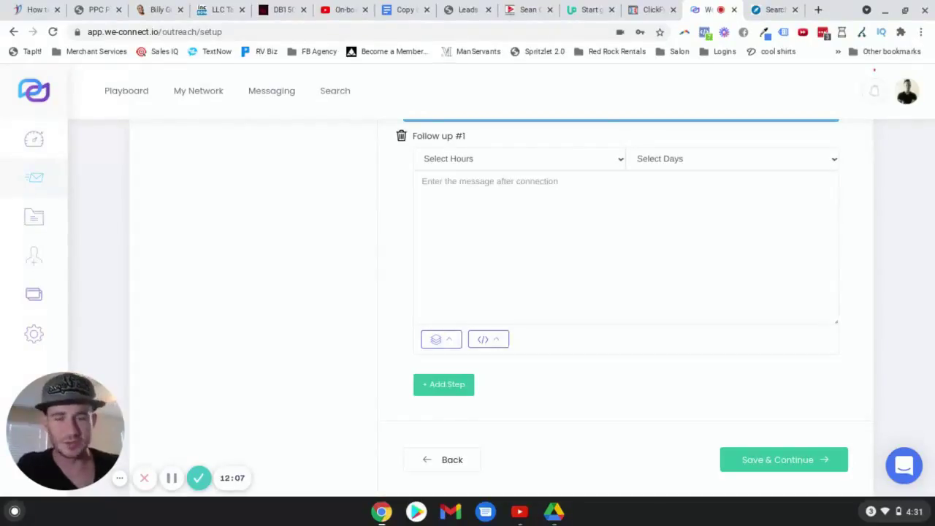
pyautogui.click(614, 204)
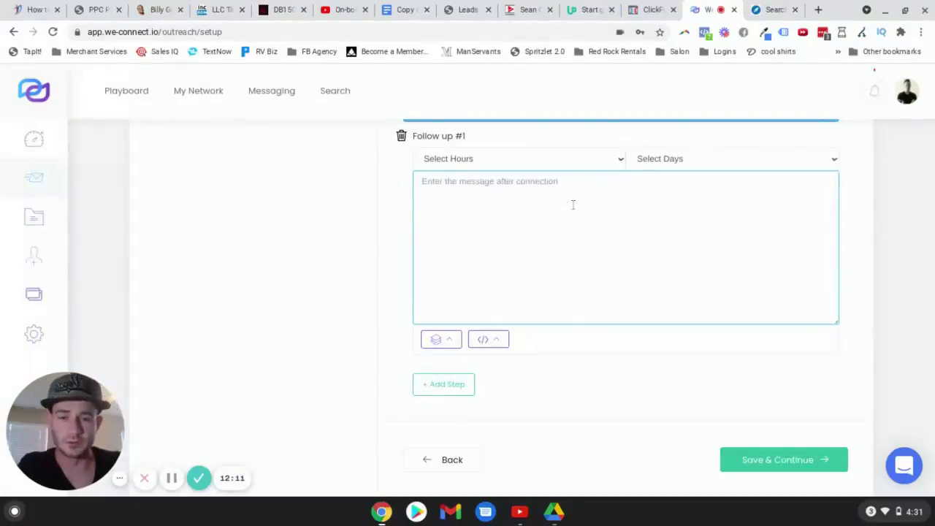
pyautogui.scroll(1, 563, 213)
pyautogui.scroll(1, 672, 241)
pyautogui.scroll(1, 672, 241)
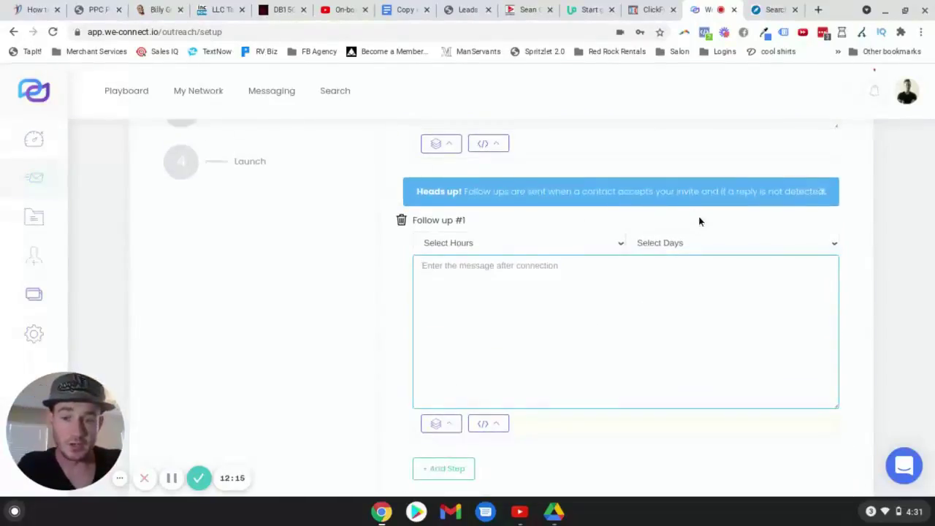
pyautogui.click(688, 245)
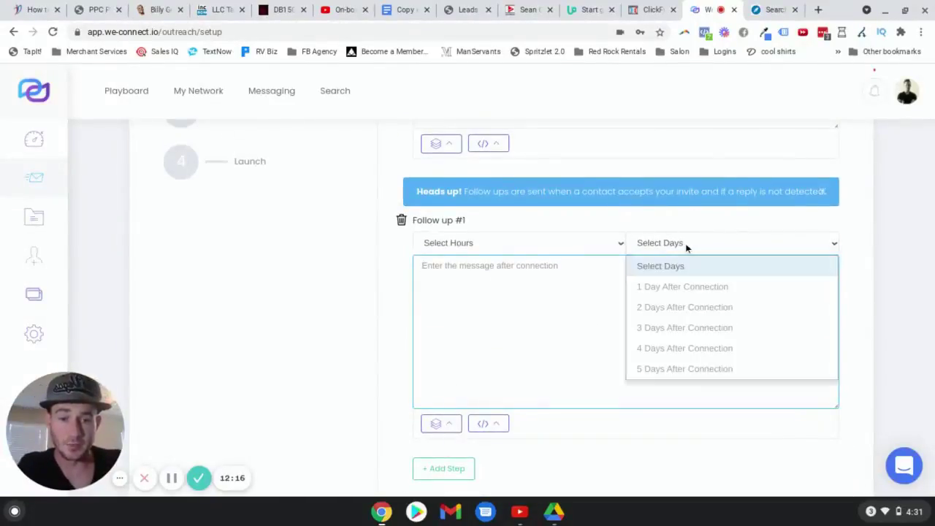
pyautogui.click(704, 286)
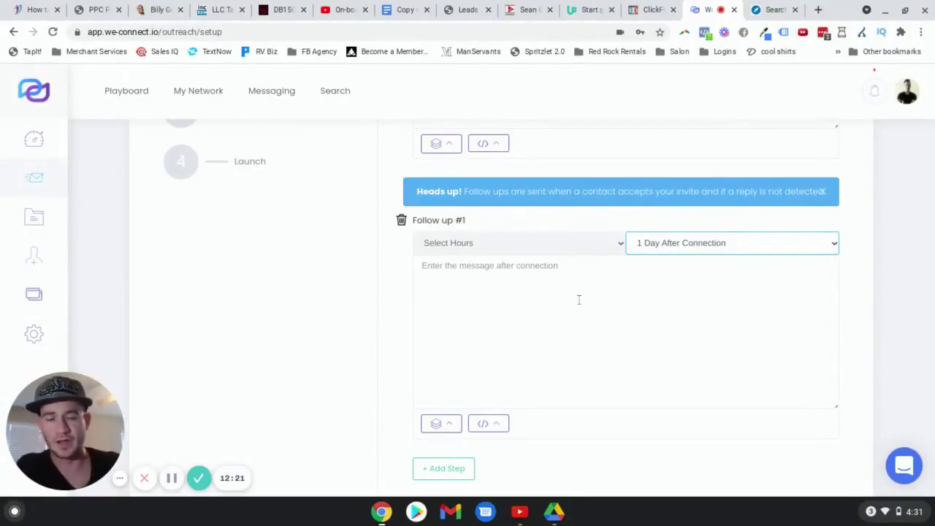
pyautogui.click(610, 295)
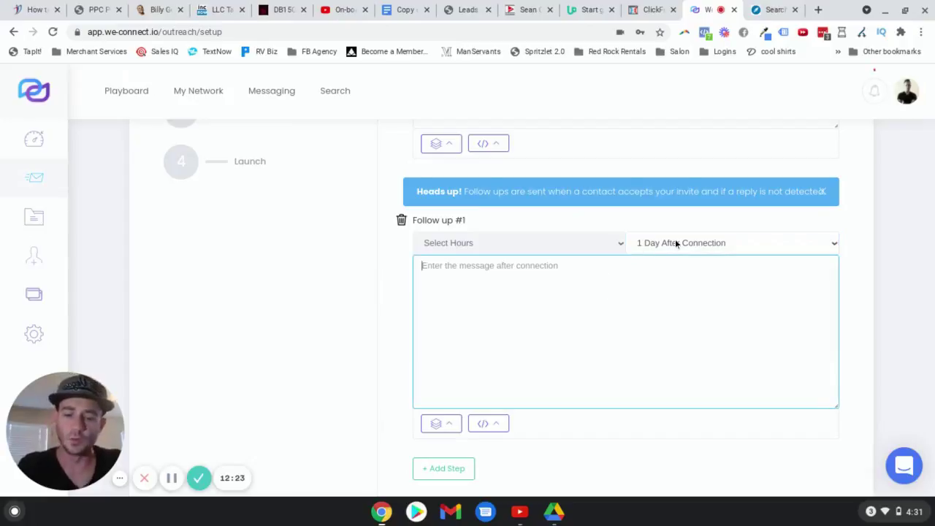
pyautogui.write('adfhadfgadfhgadfha')
# Add a second follow-up step, choose its delay in days, and enter the placeholder message "adgsgdsfdgh".
pyautogui.scroll(-3, 472, 290)
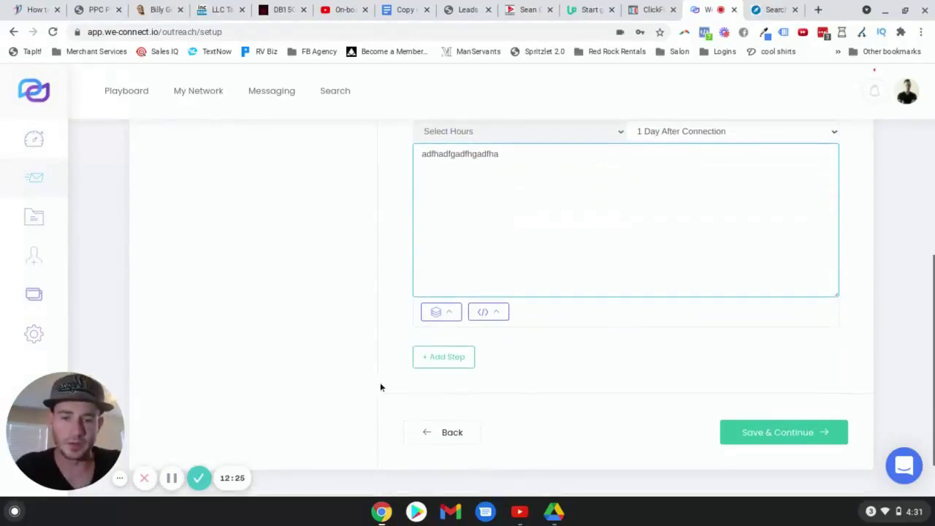
pyautogui.click(446, 357)
pyautogui.scroll(-1, 542, 322)
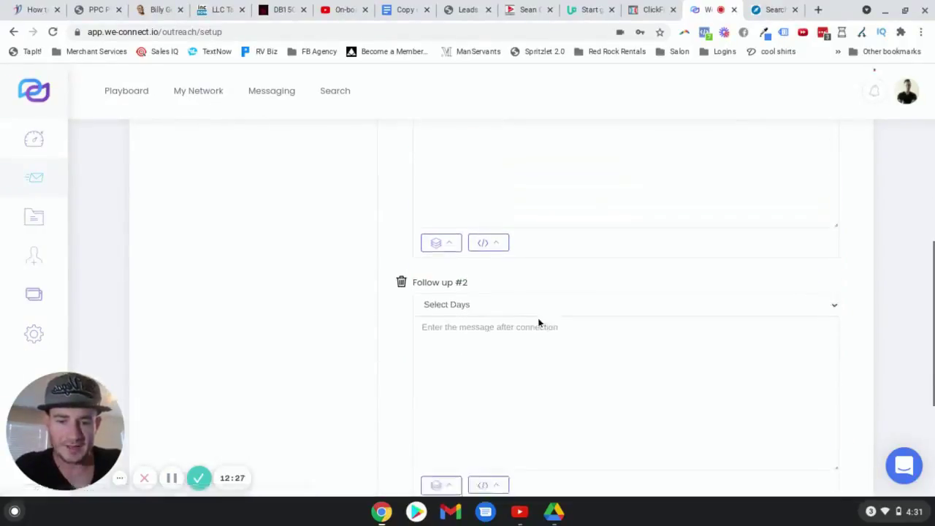
pyautogui.click(536, 303)
pyautogui.click(540, 293)
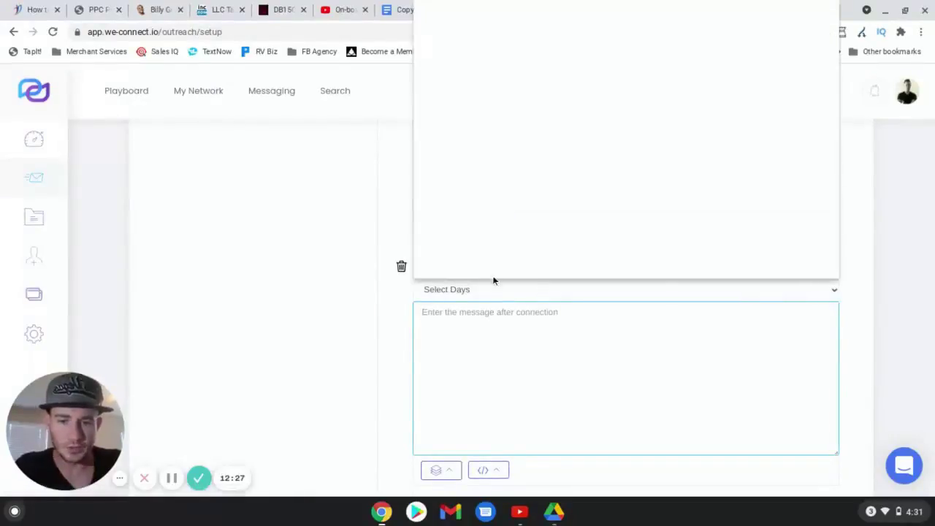
pyautogui.click(475, 82)
pyautogui.click(458, 326)
pyautogui.write('adgsgdsfdgh')
# Add a third follow-up step set to 8 Days After If No Reply with the placeholder message "adfhdsfhsdfhsf".
pyautogui.scroll(-3, 862, 253)
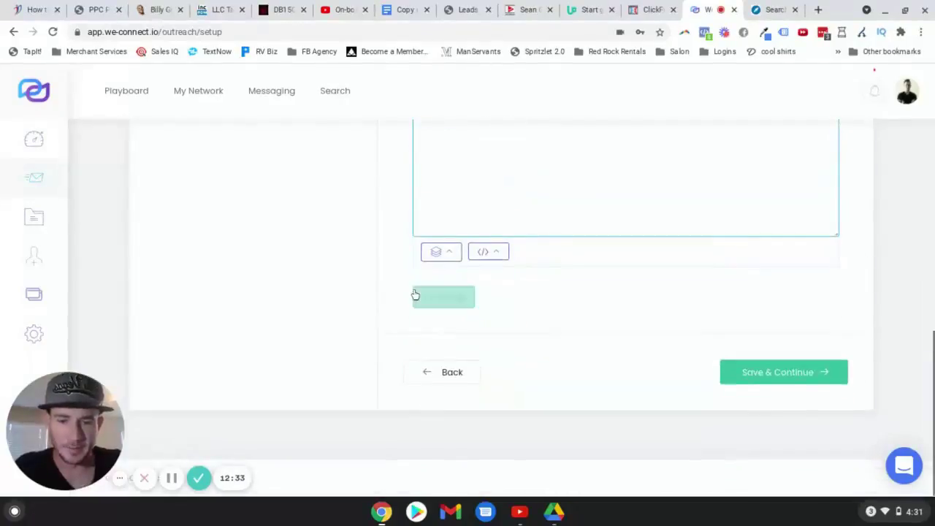
pyautogui.click(453, 297)
pyautogui.click(498, 312)
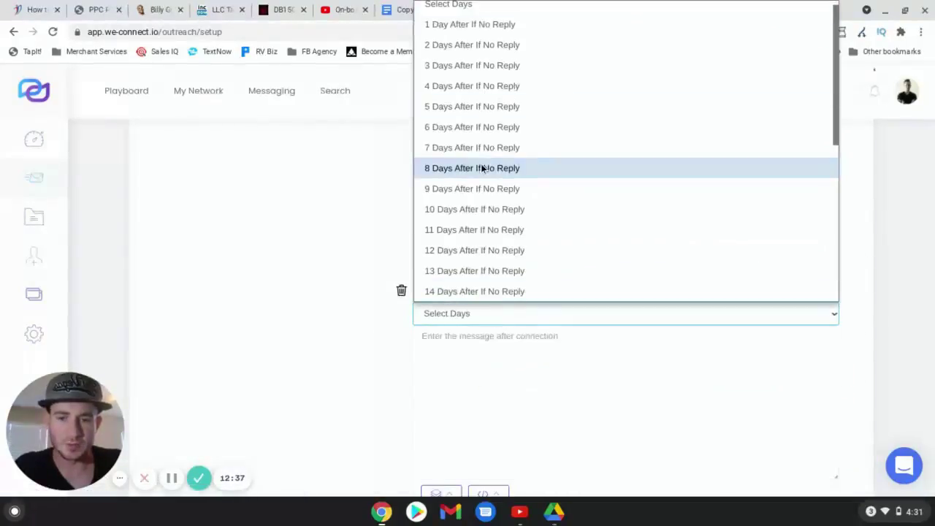
pyautogui.click(482, 169)
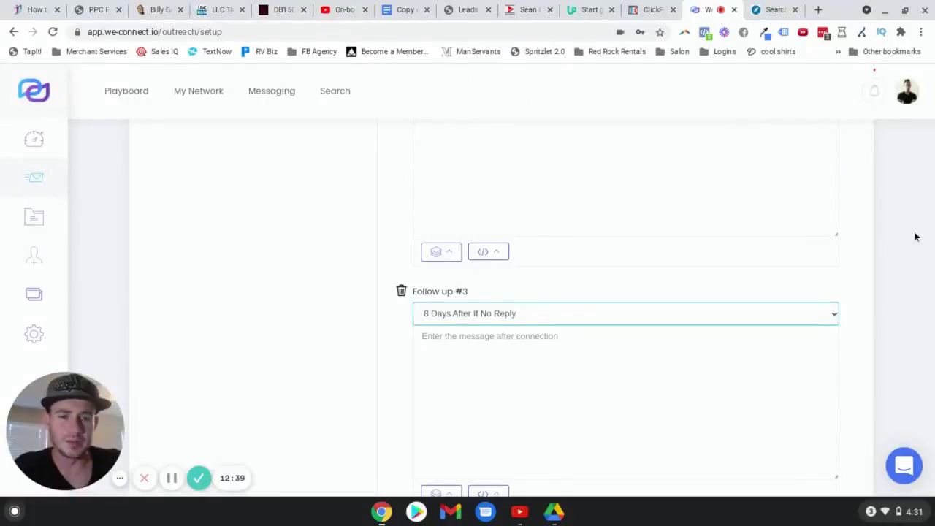
pyautogui.scroll(-3, 906, 244)
pyautogui.click(502, 165)
pyautogui.scroll(2, 592, 244)
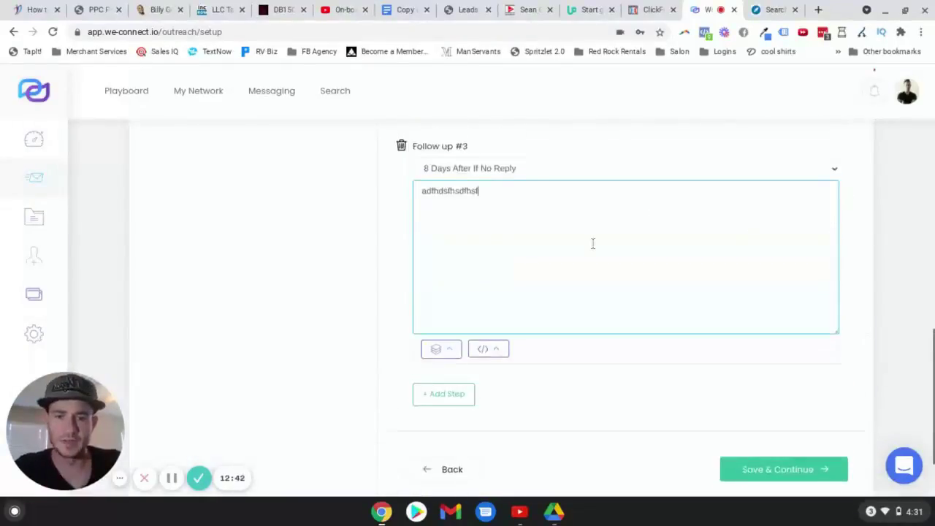
# Add a fourth follow-up set to 12 Days After If No Reply with the message "sdgSDgS", and save to continue to the campaign settings.
pyautogui.click(436, 380)
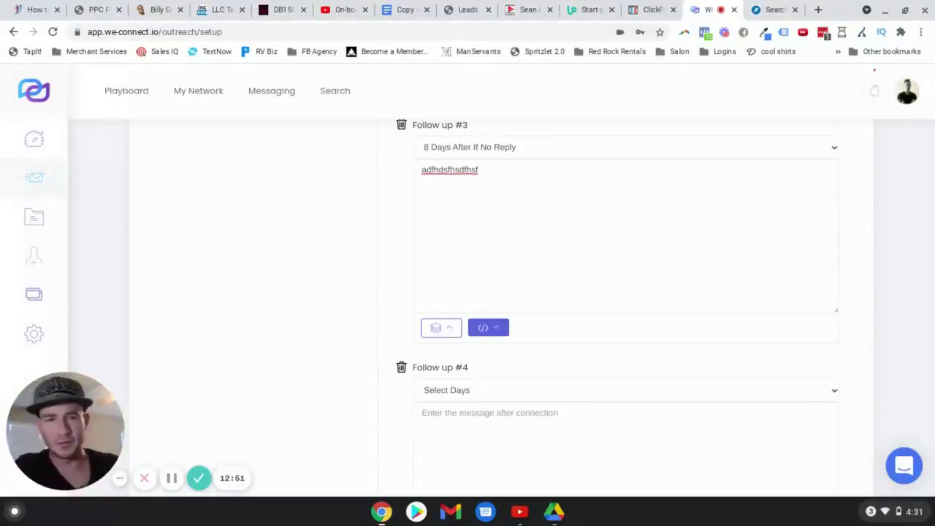
pyautogui.click(513, 388)
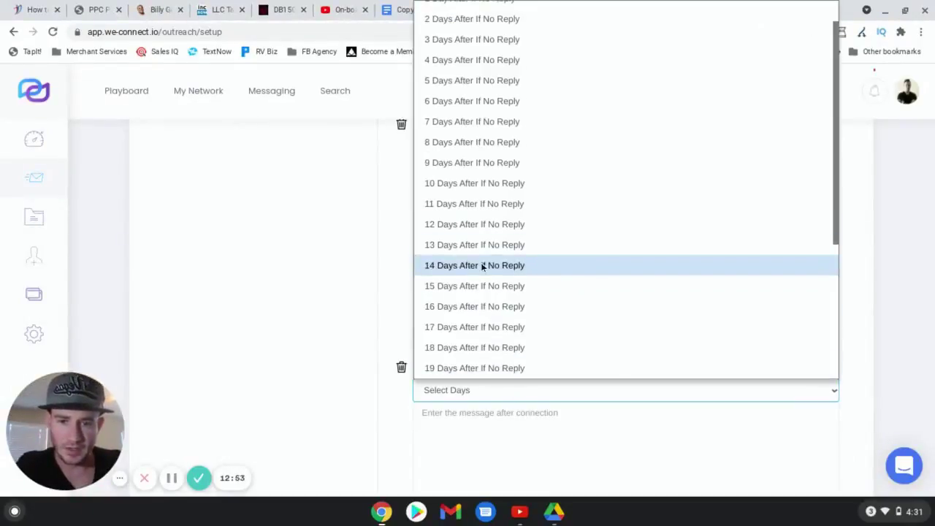
pyautogui.click(481, 268)
pyautogui.click(485, 393)
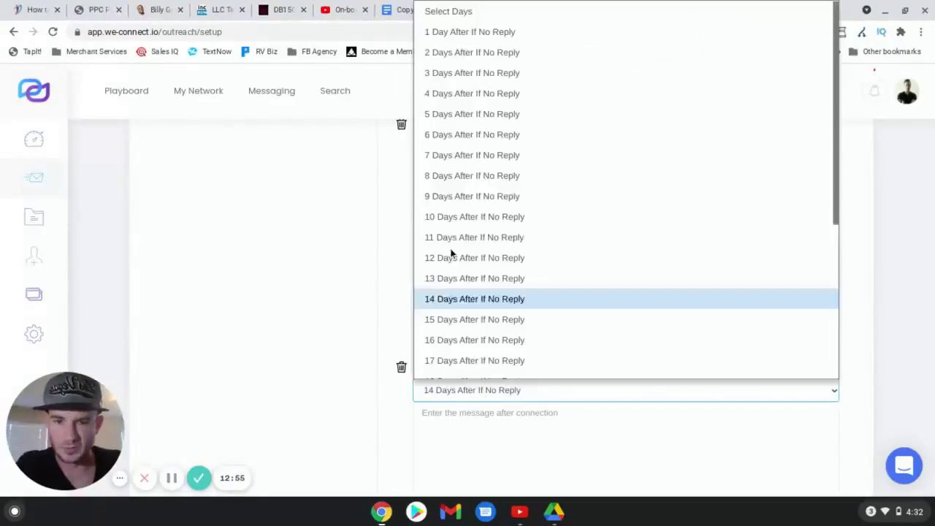
pyautogui.click(502, 256)
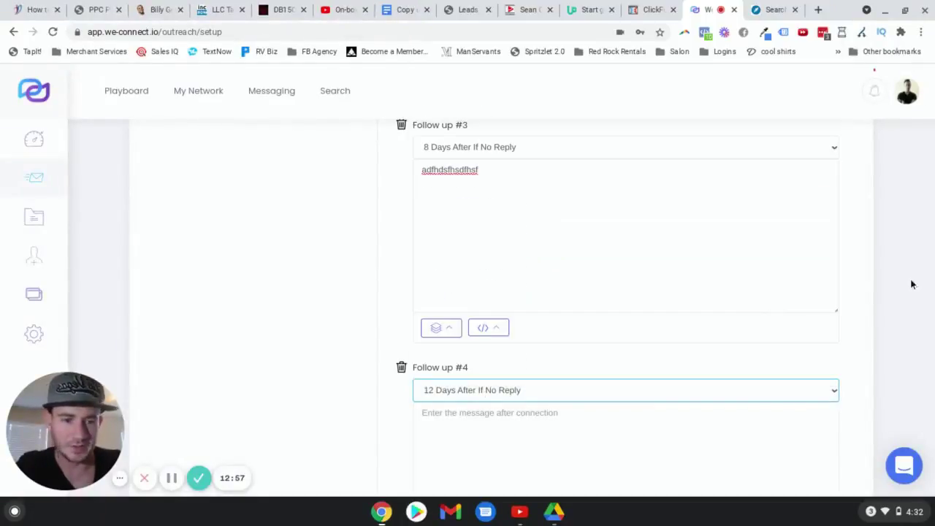
pyautogui.click(539, 441)
pyautogui.write('sdgSDgS')
pyautogui.scroll(-5, 913, 267)
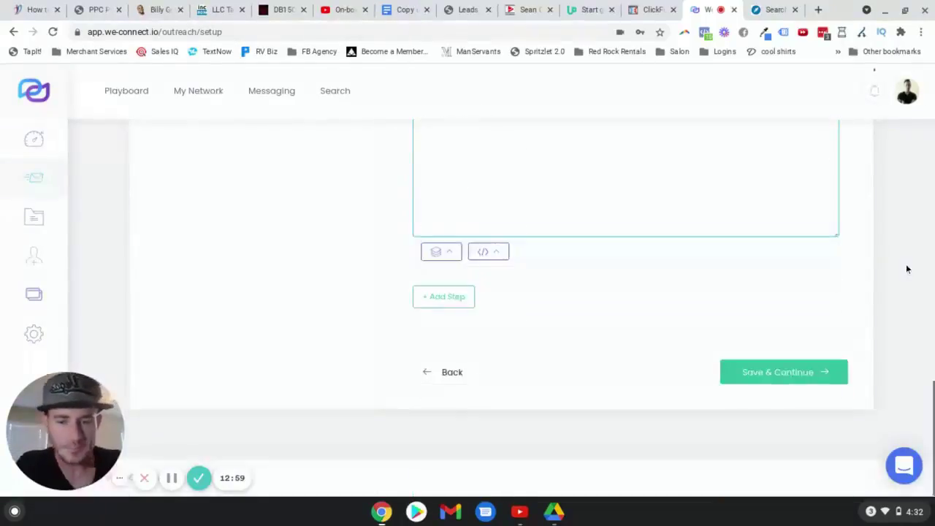
pyautogui.click(777, 372)
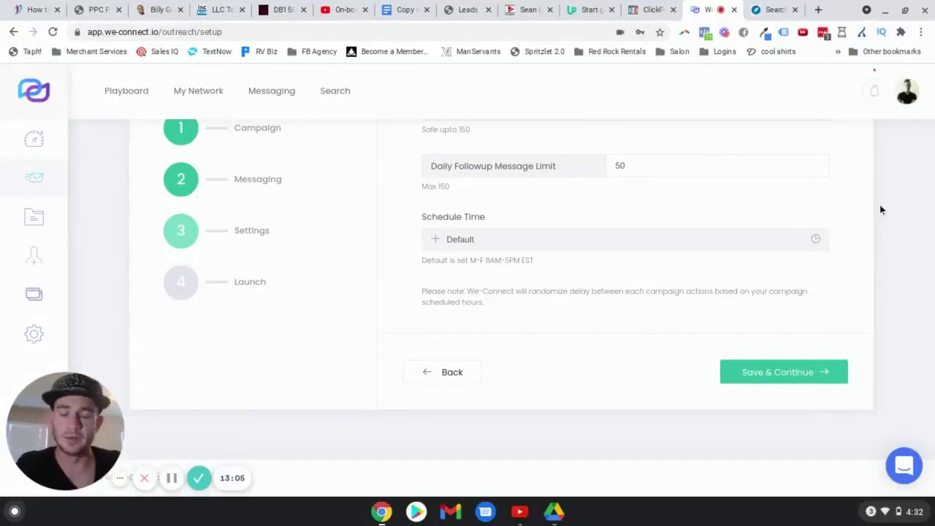
# Set both the Daily Invite Limit and the Daily Followup Message Limit to 100.
pyautogui.scroll(1, 882, 201)
pyautogui.scroll(1, 883, 200)
pyautogui.scroll(2, 882, 200)
pyautogui.scroll(-1, 886, 203)
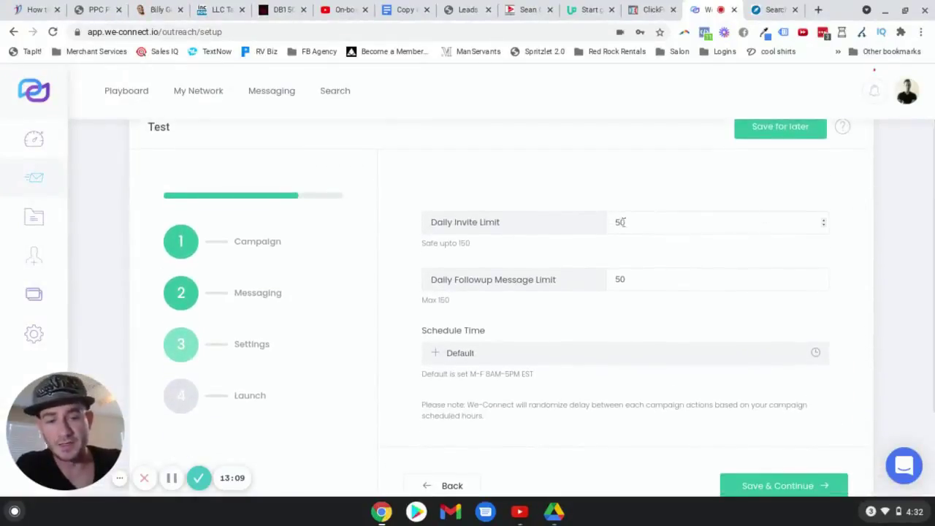
pyautogui.click(622, 222)
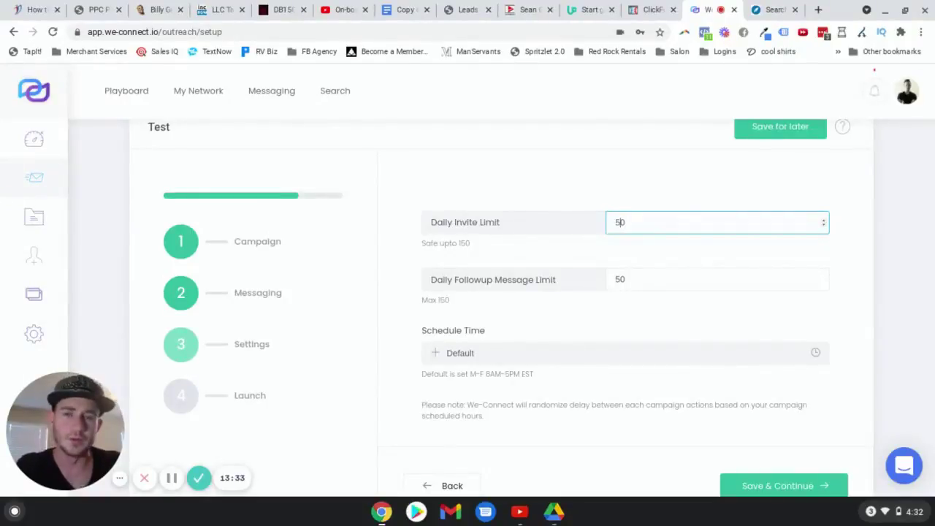
pyautogui.doubleClick(665, 228)
pyautogui.write('100')
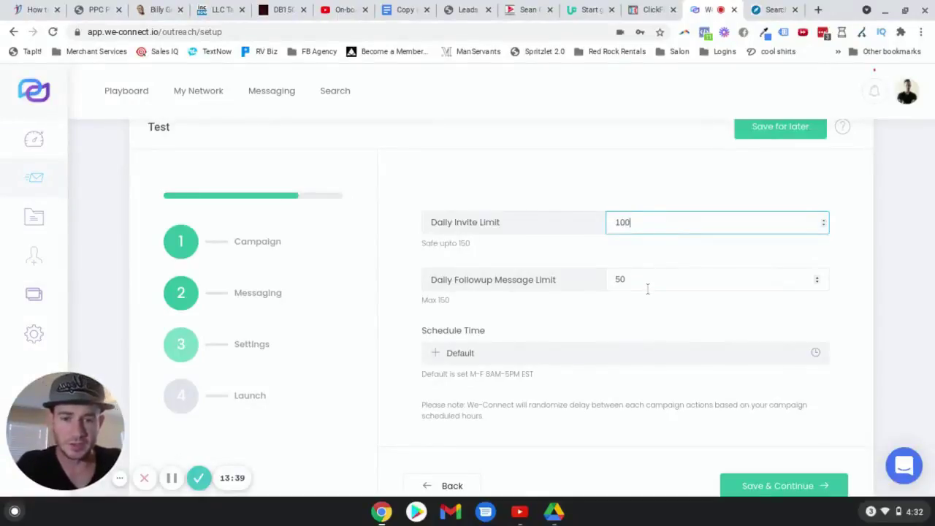
pyautogui.doubleClick(647, 288)
pyautogui.write('100')
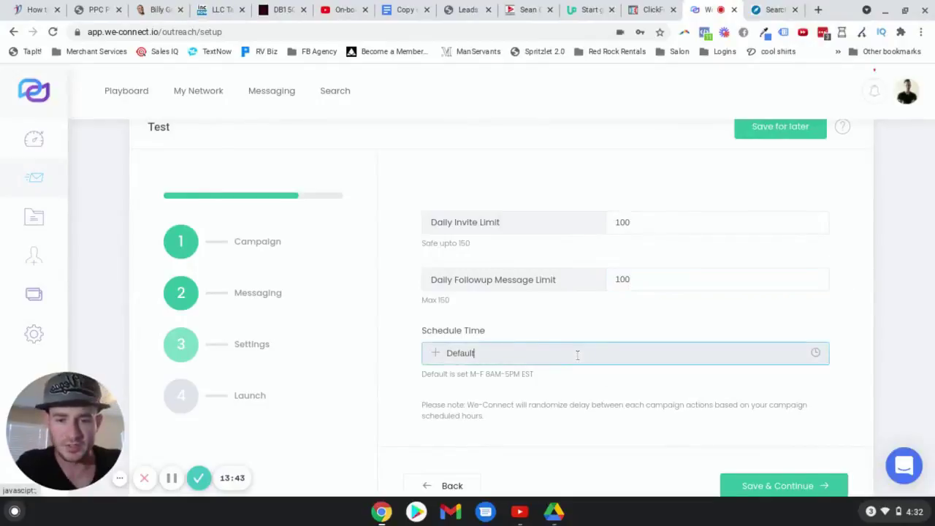
# Add Saturday and Sunday to the Default schedule's active days and save the schedule.
pyautogui.click(577, 354)
pyautogui.click(496, 277)
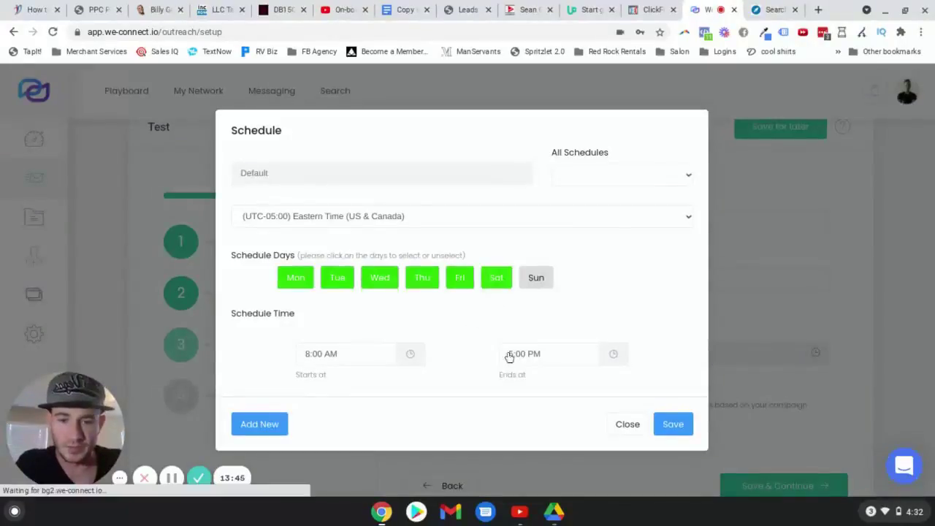
pyautogui.click(537, 280)
pyautogui.click(533, 275)
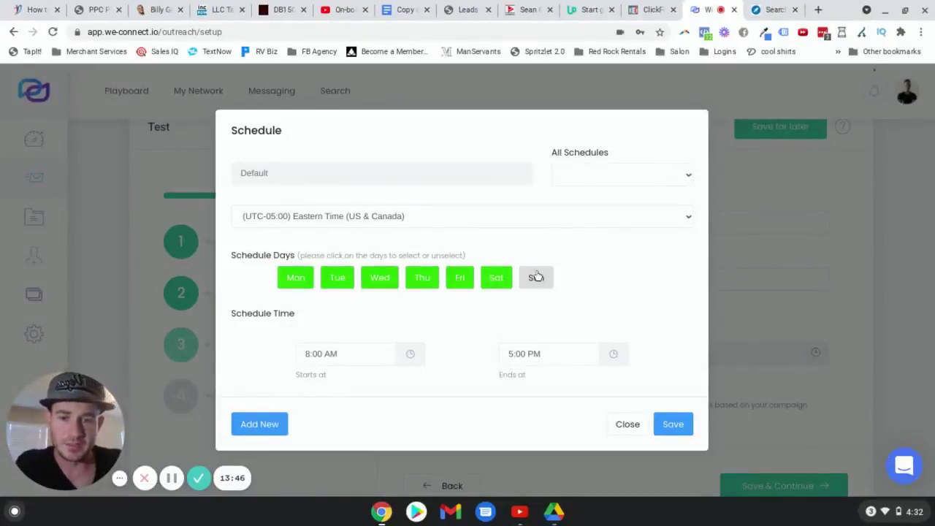
pyautogui.click(537, 277)
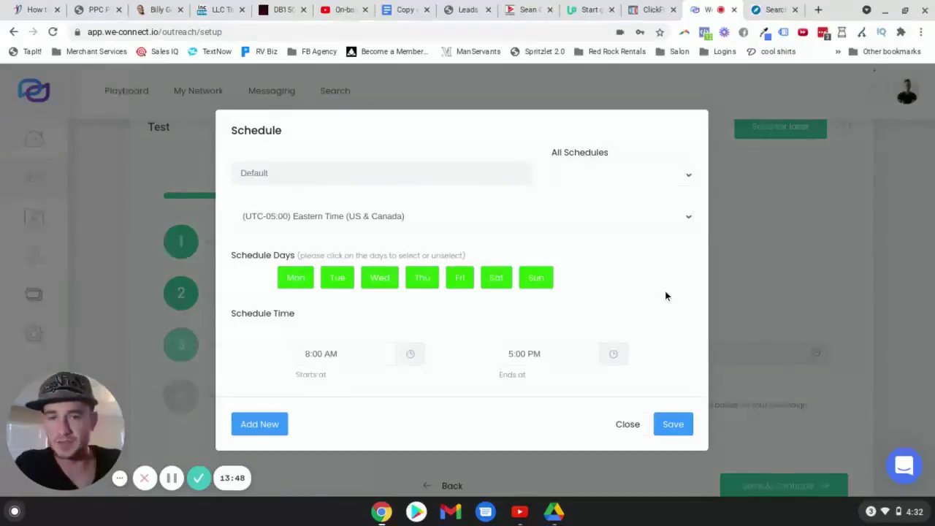
pyautogui.click(667, 425)
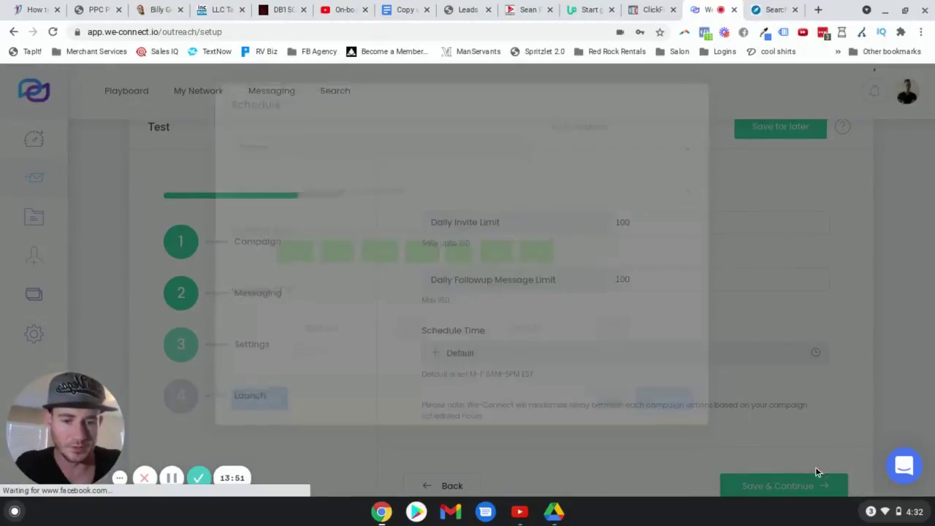
# Save the campaign settings to reach the launch review, and save the Test campaign for later instead of sending it.
pyautogui.scroll(-2, 846, 333)
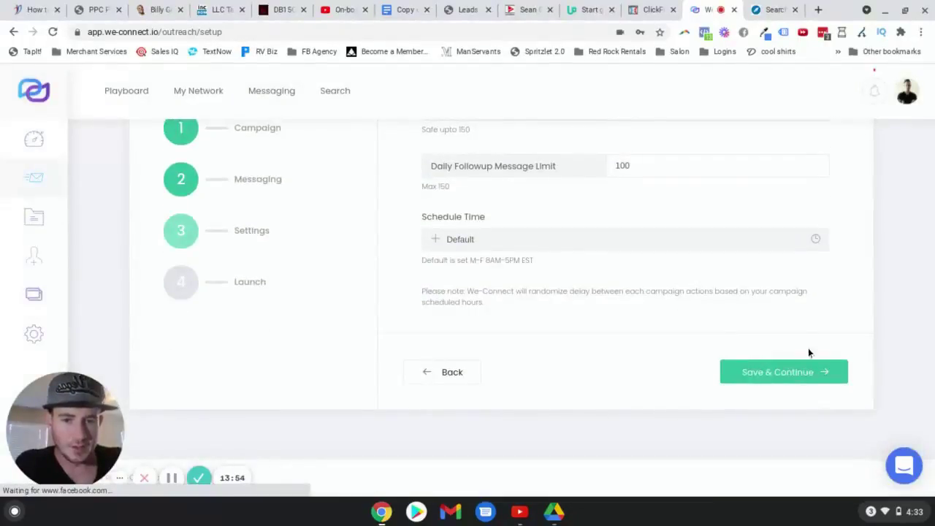
pyautogui.click(759, 374)
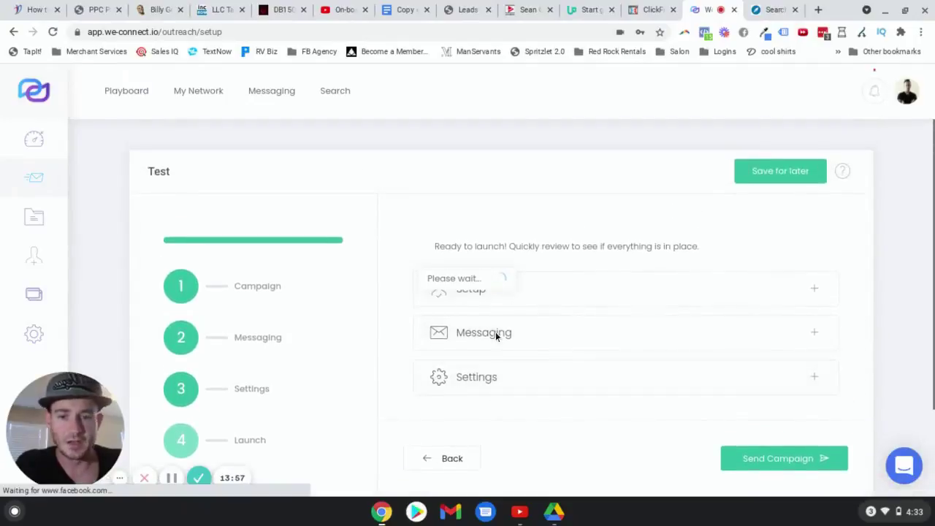
pyautogui.click(791, 175)
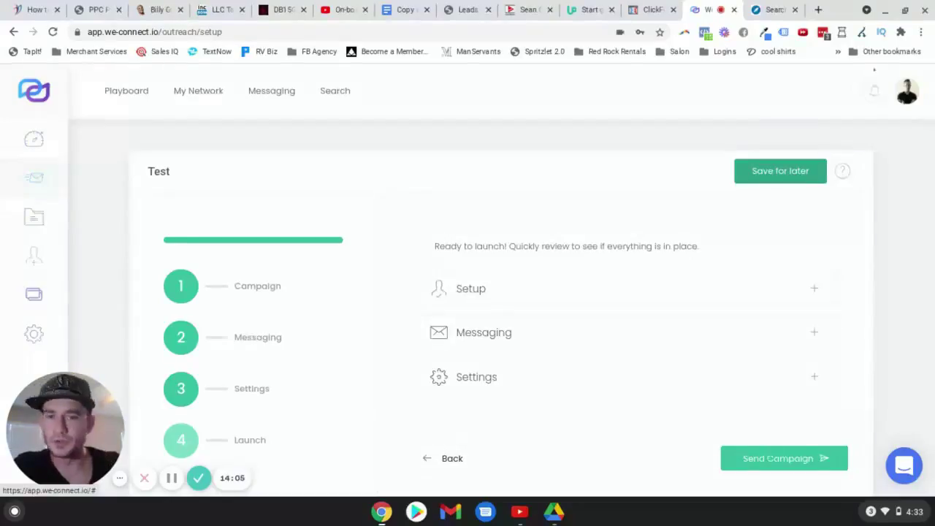